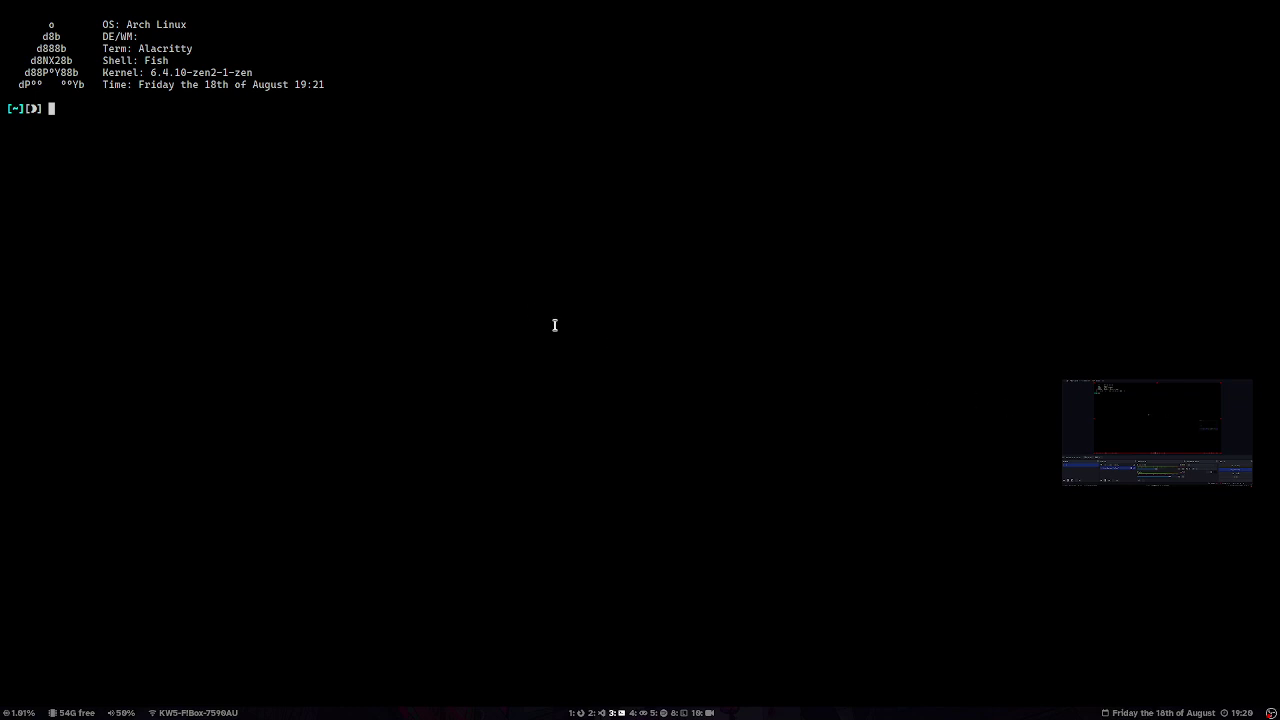
Close the terminal, switch to the browser and review the wlr-randr toggle script in the Hyprland GitHub issue
{"action": "key", "text": "super+q"}
{"action": "key", "text": "super+1"}
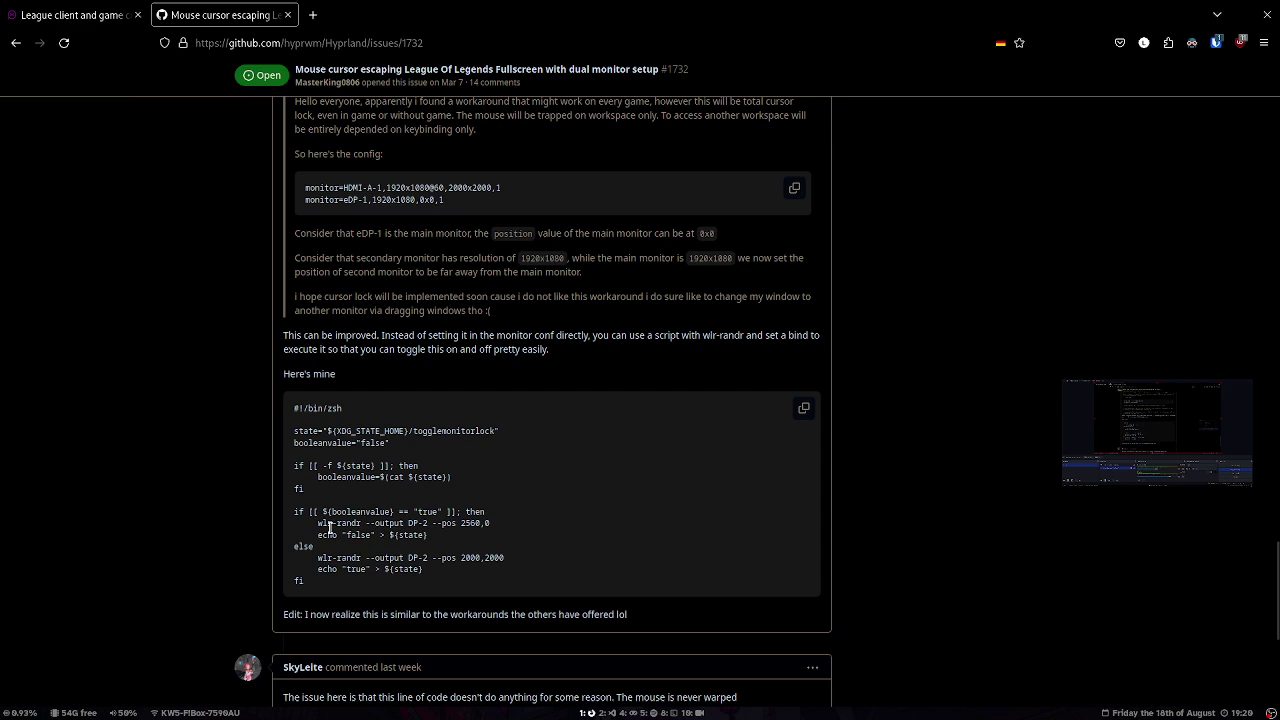
{"action": "scroll", "coordinate": [300, 472], "scroll_direction": "up", "scroll_amount": 5}
{"action": "scroll", "coordinate": [151, 474], "scroll_direction": "down", "scroll_amount": 6}
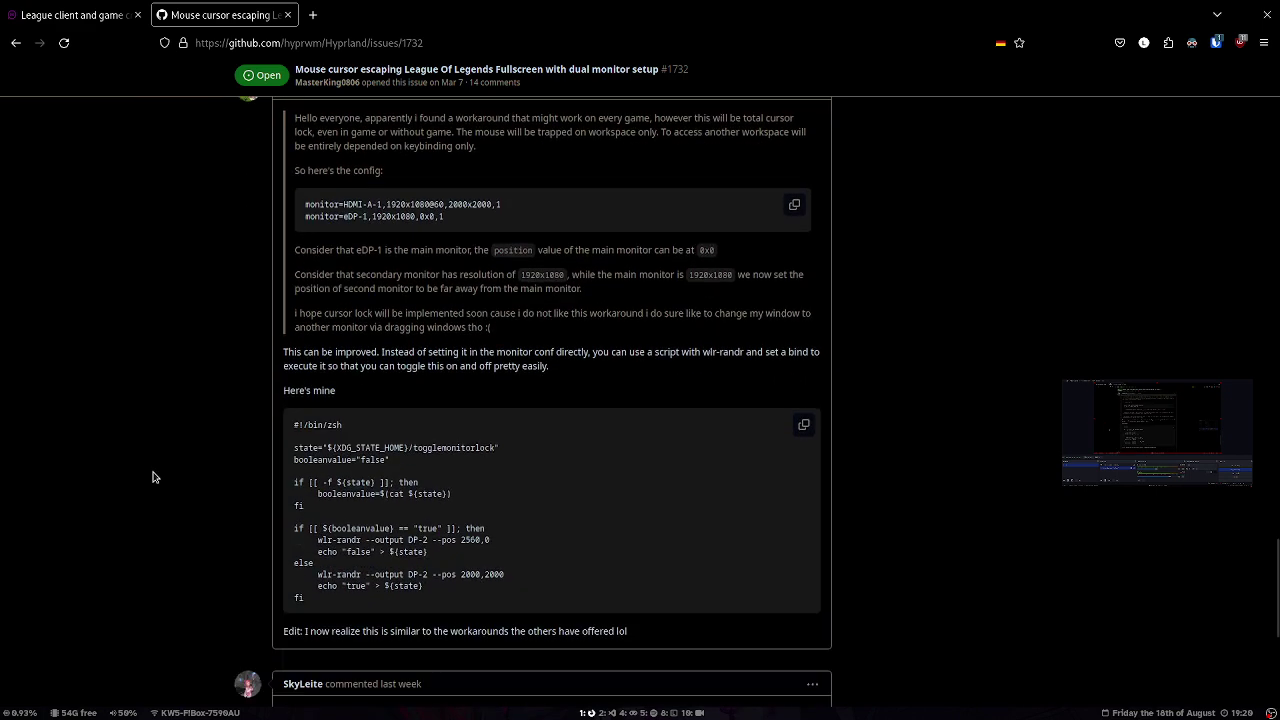
{"action": "left_click_drag", "start_coordinate": [300, 444], "coordinate": [263, 289]}
{"action": "left_click", "coordinate": [208, 363]}
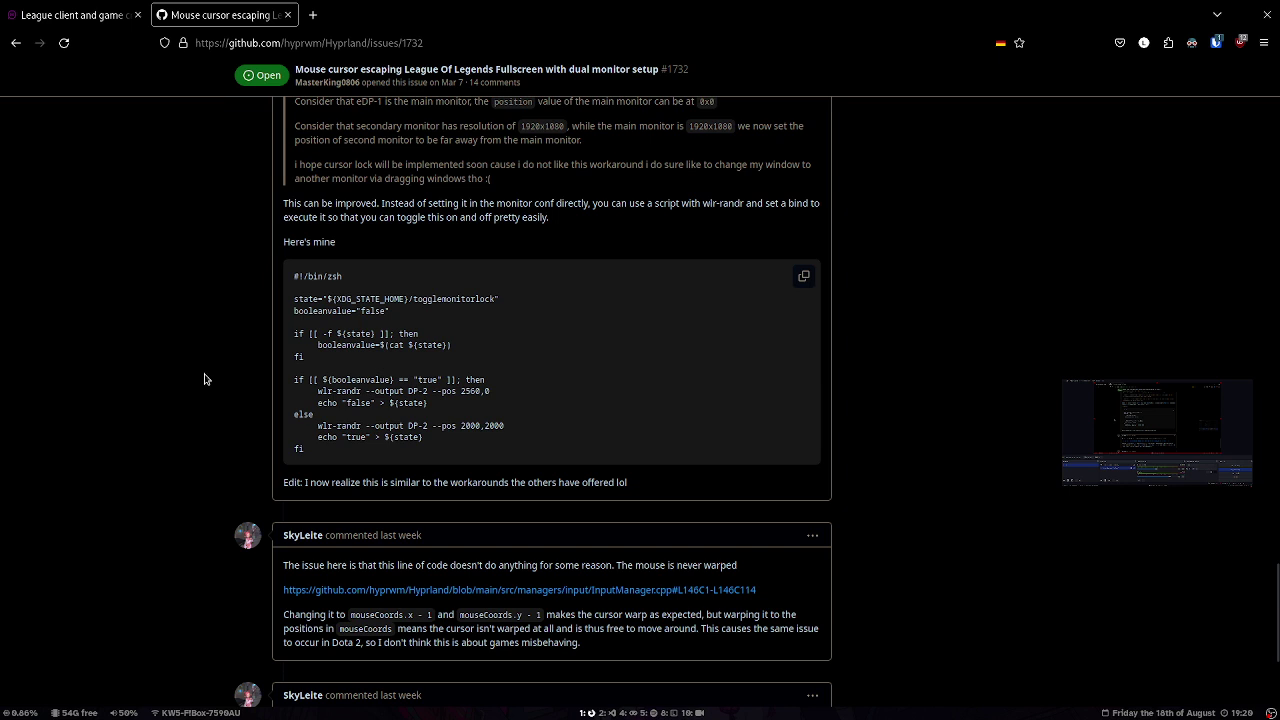
Switch to the code editor and look over the adapted script in cursor-lock-toggle.sh
{"action": "key", "text": "super+2"}
{"action": "left_click_drag", "start_coordinate": [176, 77], "coordinate": [137, 84]}
{"action": "left_click", "coordinate": [326, 429]}
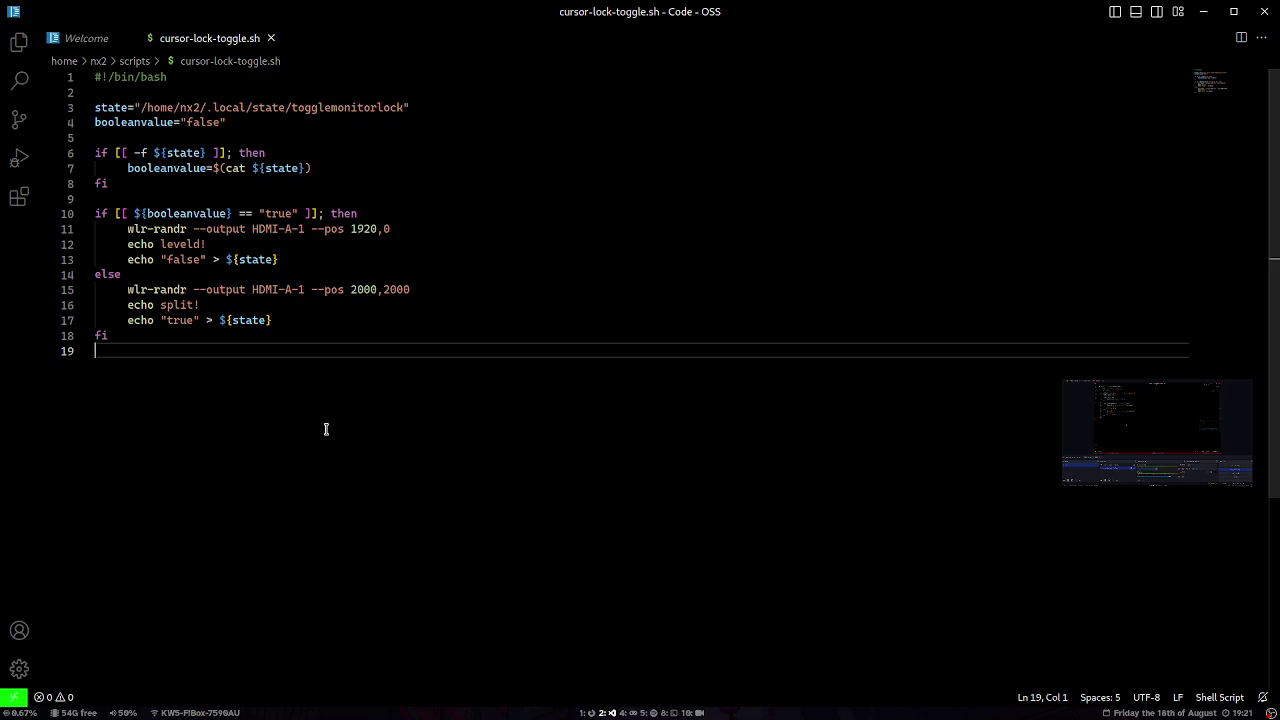
Open a new terminal on workspace 3 and toggle its window mode twice
{"action": "key", "text": "super+3"}
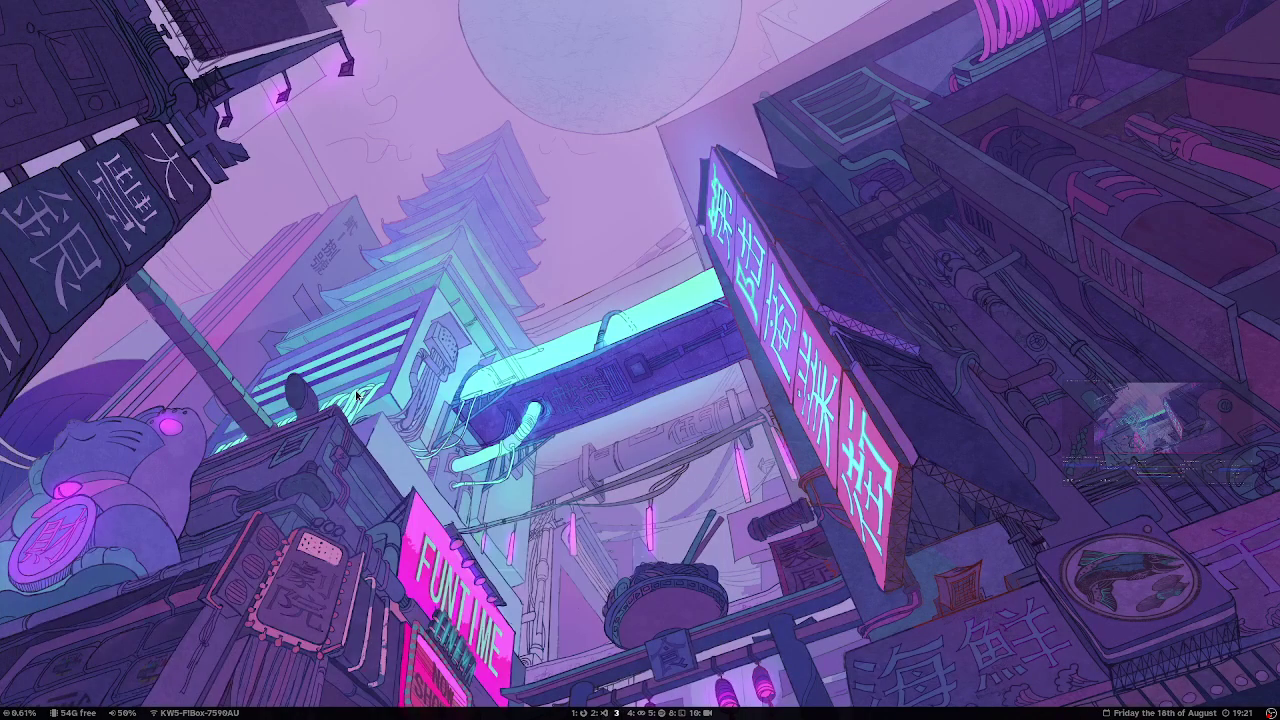
{"action": "key", "text": "super+Return"}
{"action": "key", "text": "super+f"}
{"action": "key", "text": "super+f"}
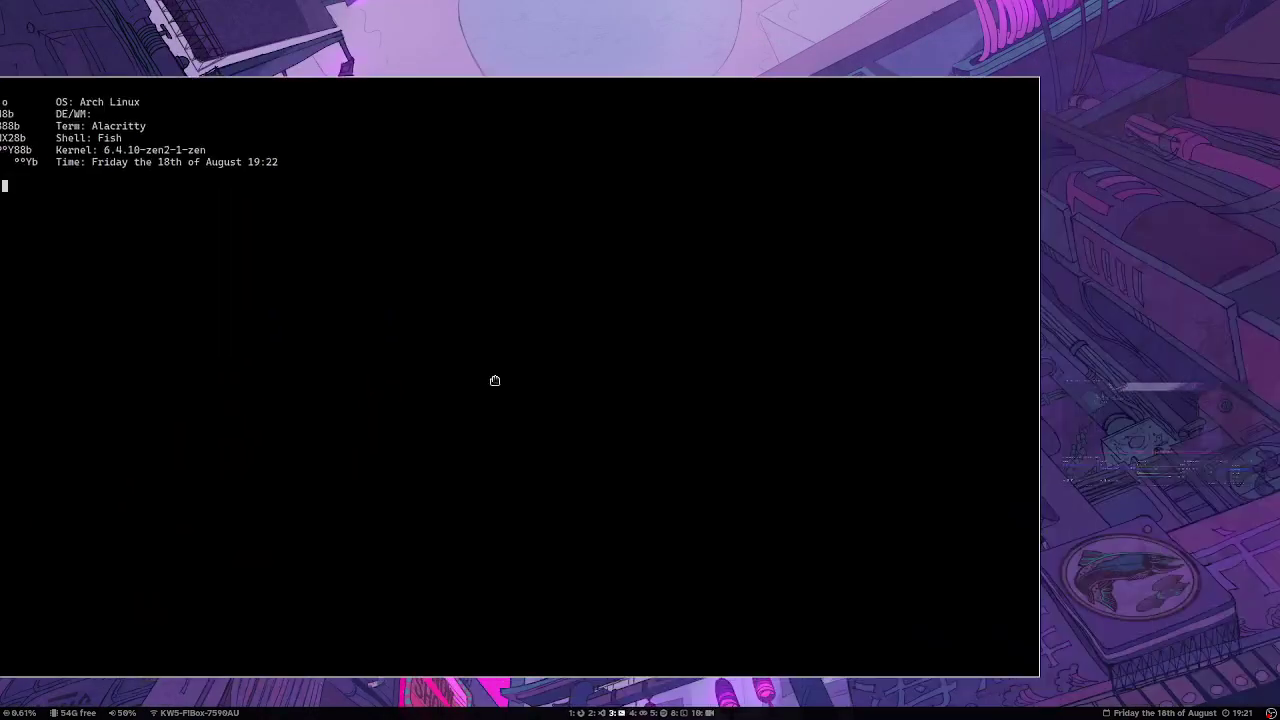
Revisit the GitHub issue and examine the HDMI-A-1 positions and echo lines in both branches of cursor-lock-toggle.sh
{"action": "key", "text": "super+1"}
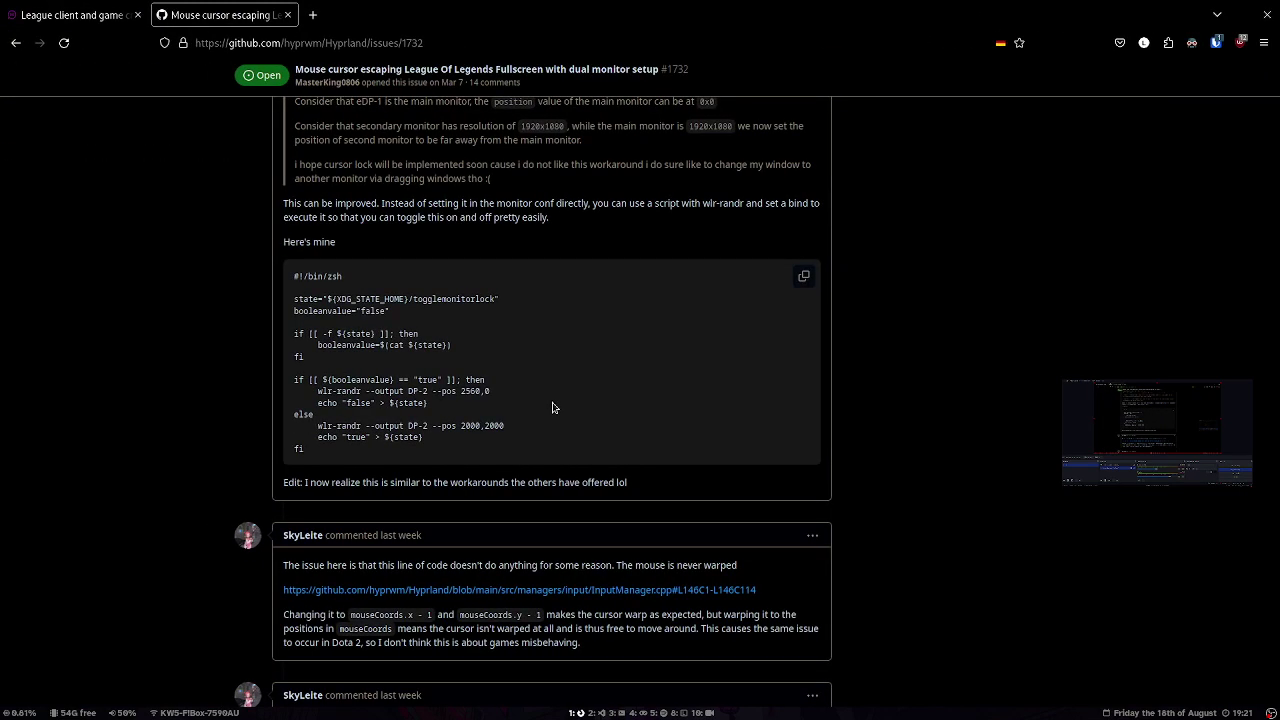
{"action": "key", "text": "super+2"}
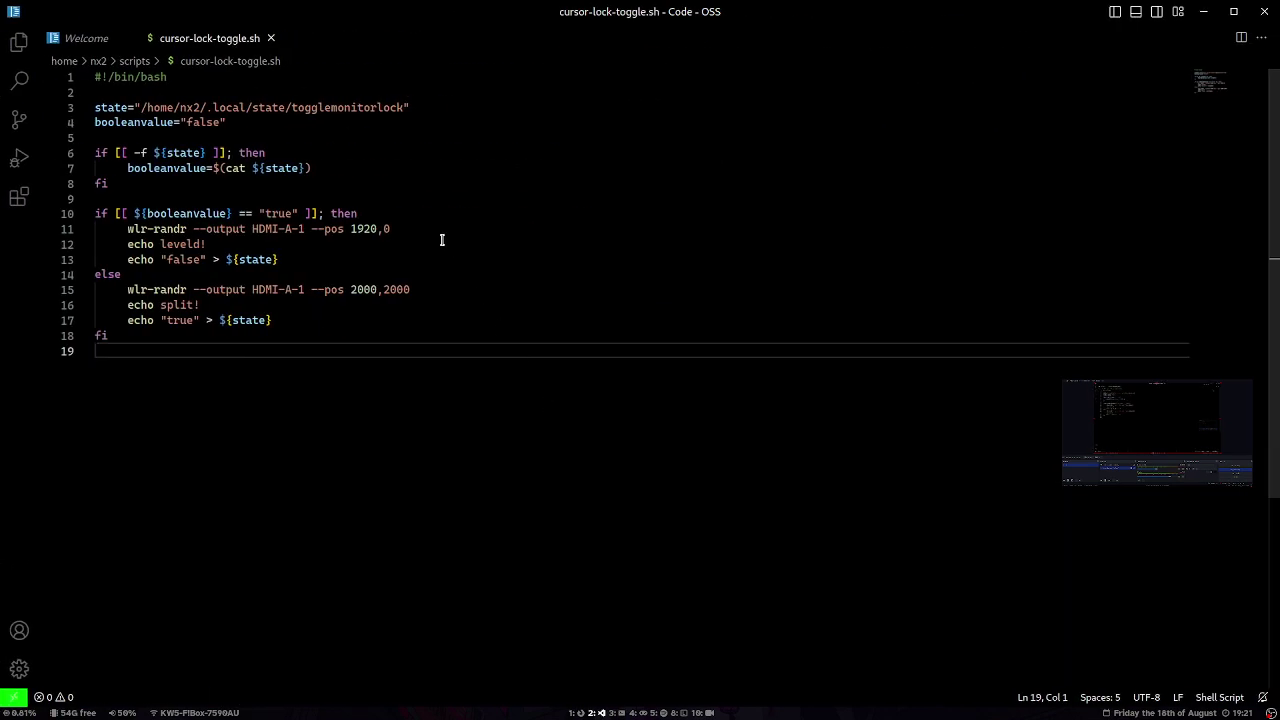
{"action": "double_click", "coordinate": [363, 229]}
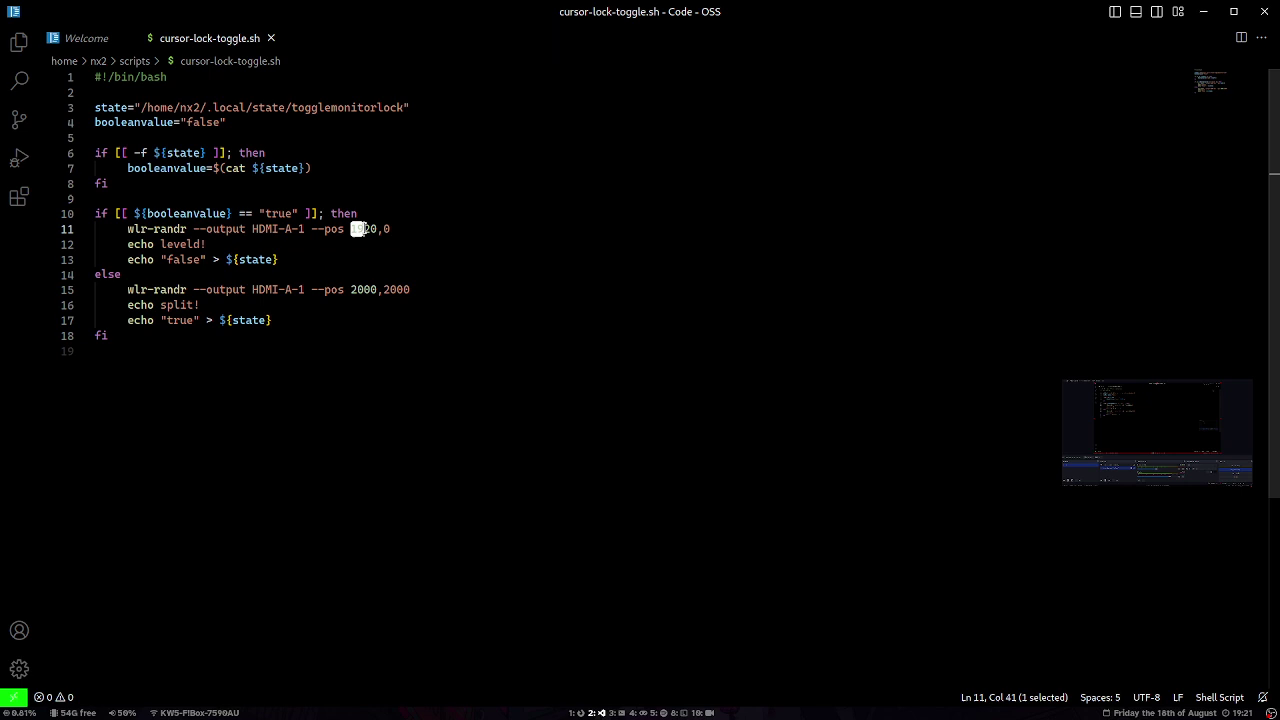
{"action": "left_click", "coordinate": [366, 276]}
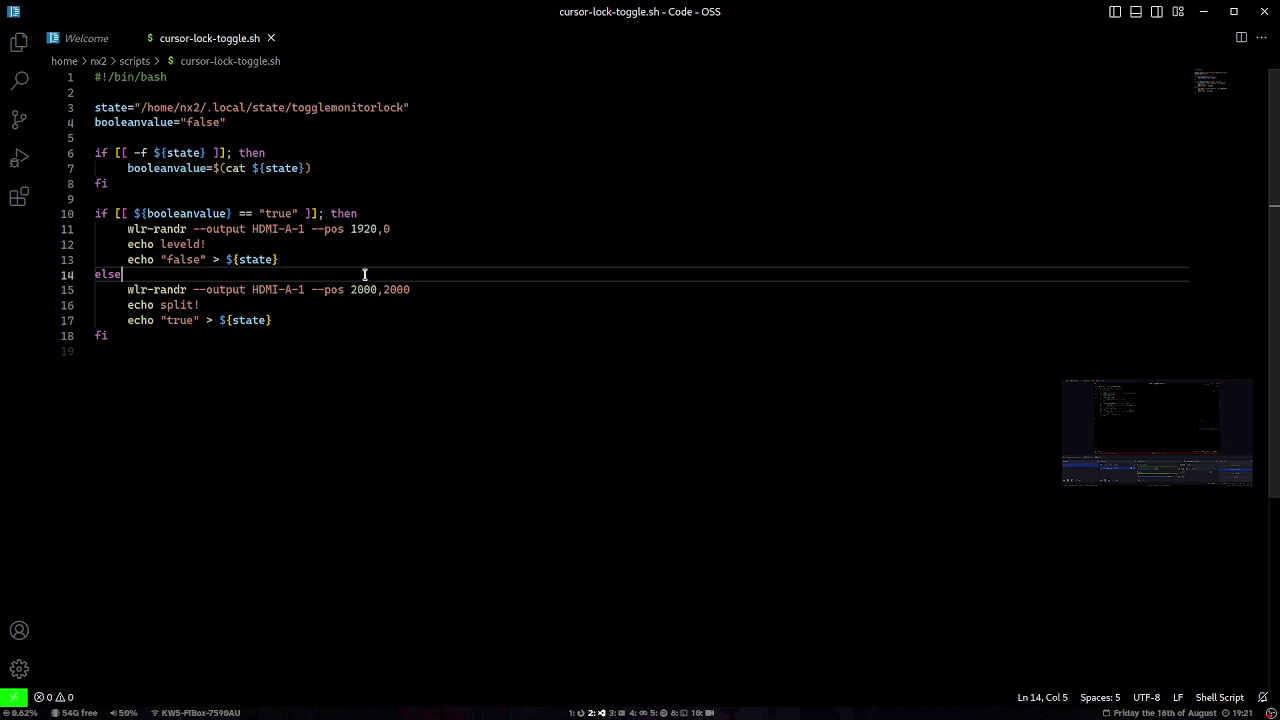
{"action": "left_click_drag", "start_coordinate": [207, 246], "coordinate": [173, 245]}
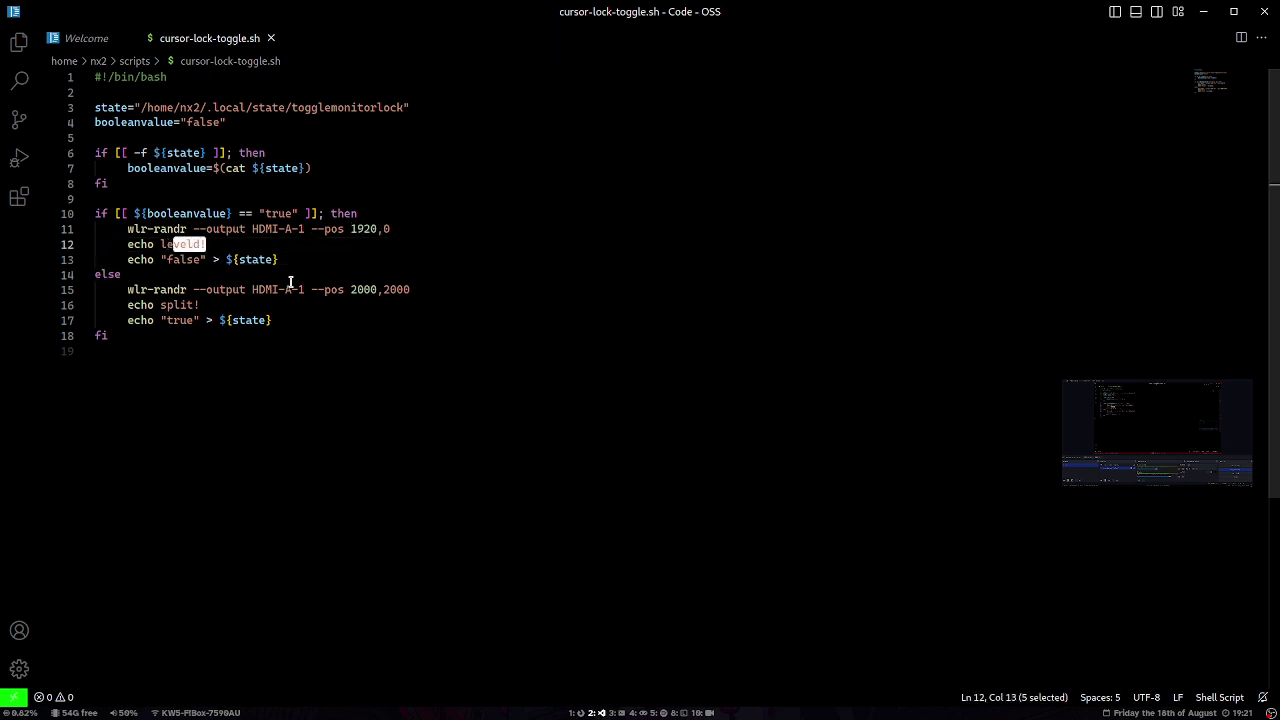
{"action": "left_click", "coordinate": [389, 244]}
{"action": "left_click_drag", "start_coordinate": [351, 229], "coordinate": [372, 228]}
{"action": "left_click", "coordinate": [421, 291]}
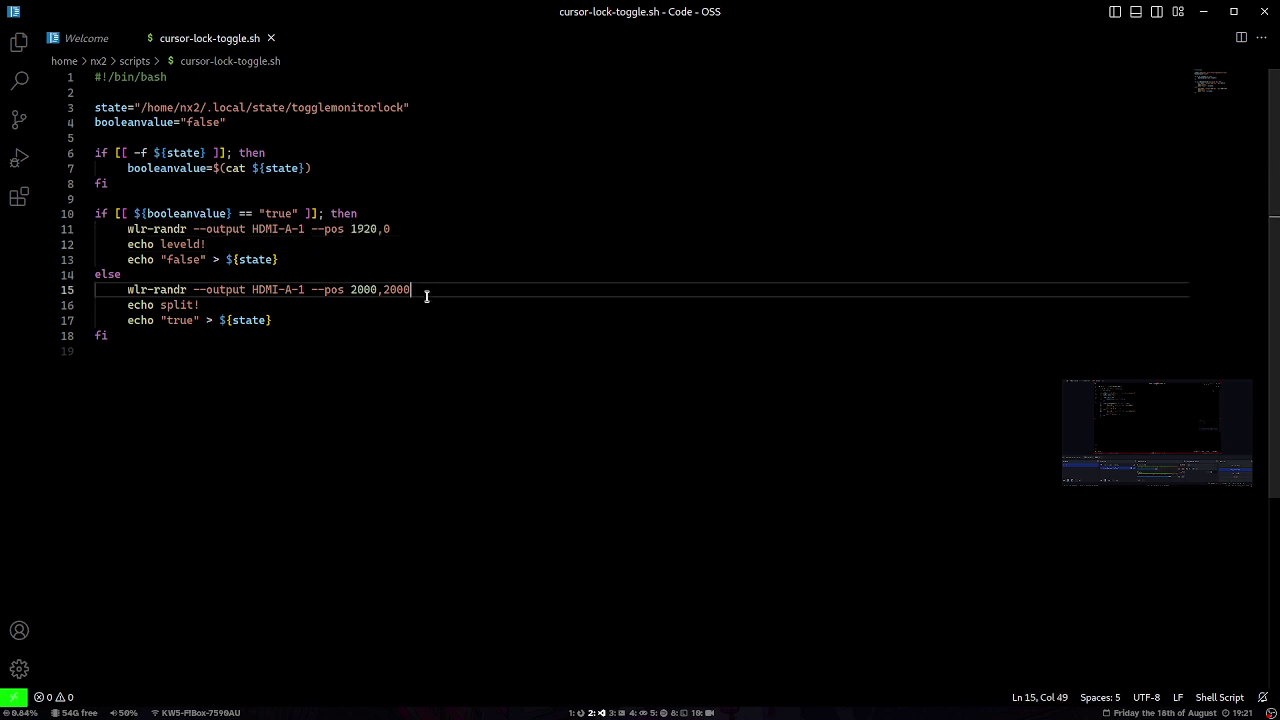
{"action": "left_click", "coordinate": [466, 347]}
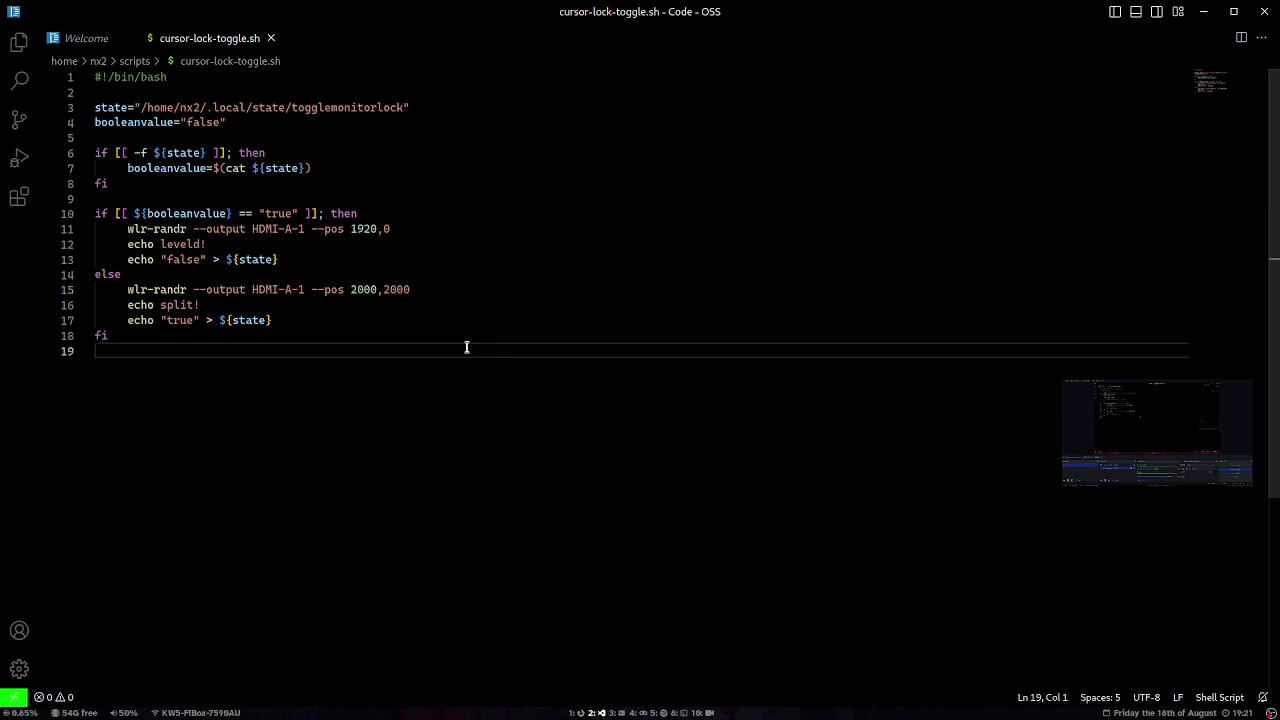
Switch to the League of Legends client, create a Practice Tool game, add a bot to Team 2 and enter the match
{"action": "key", "text": "super+6"}
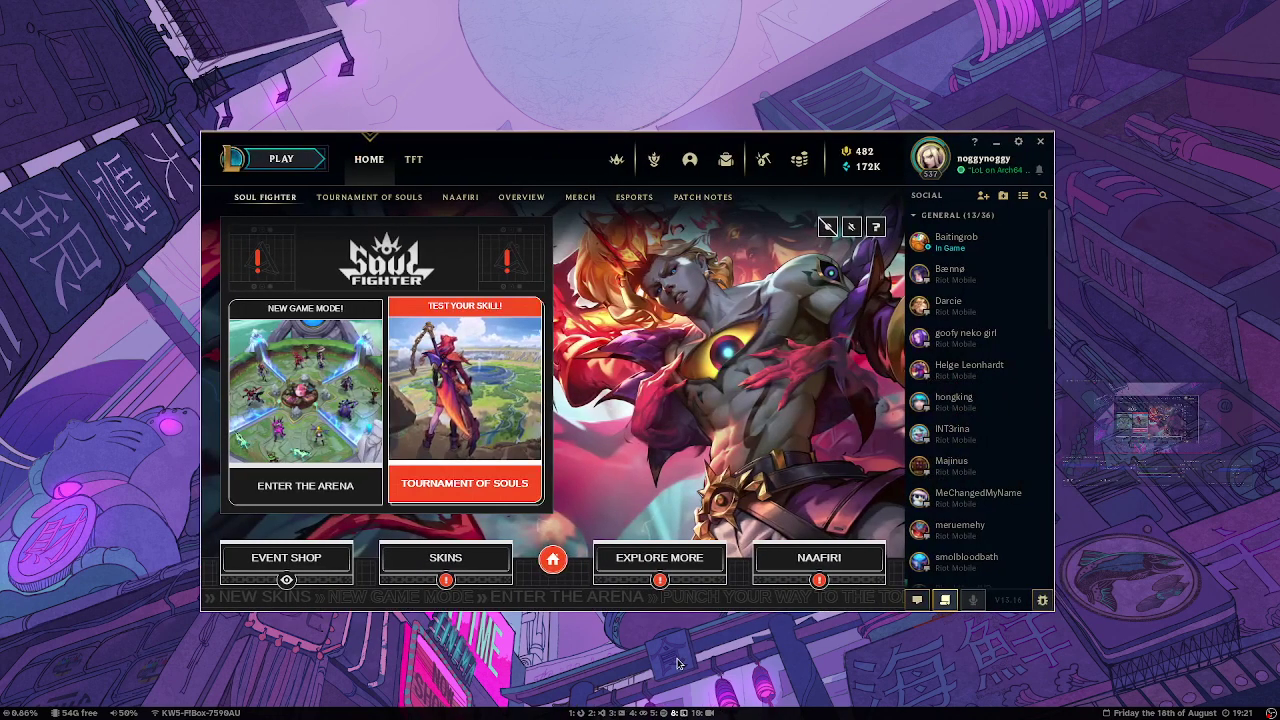
{"action": "left_click", "coordinate": [281, 166]}
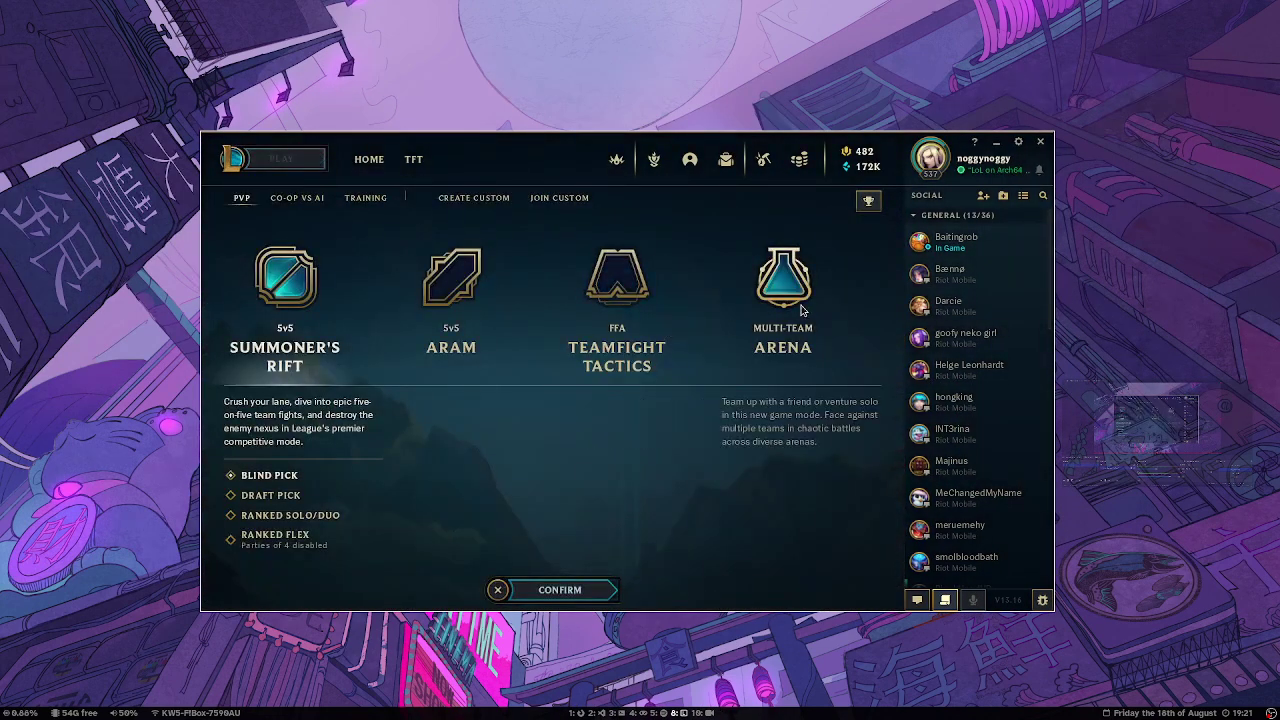
{"action": "left_click", "coordinate": [370, 200]}
{"action": "left_click", "coordinate": [578, 425]}
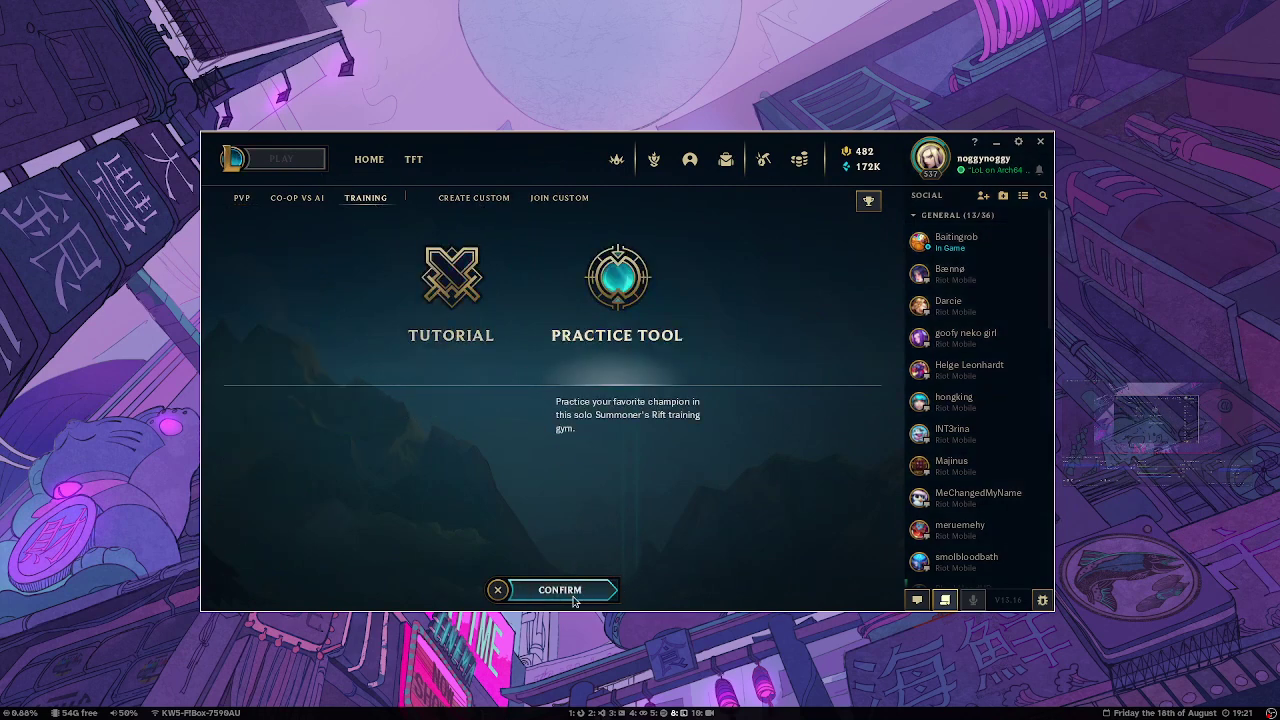
{"action": "left_click", "coordinate": [606, 590]}
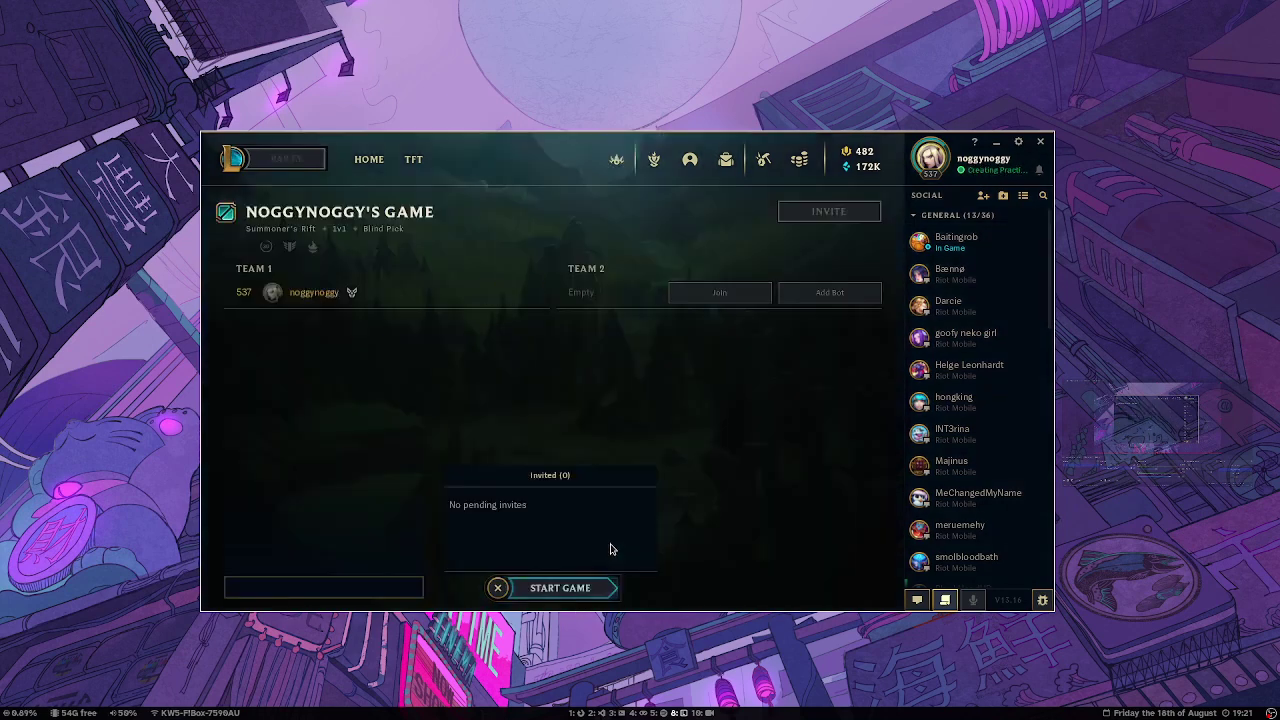
{"action": "left_click", "coordinate": [830, 293]}
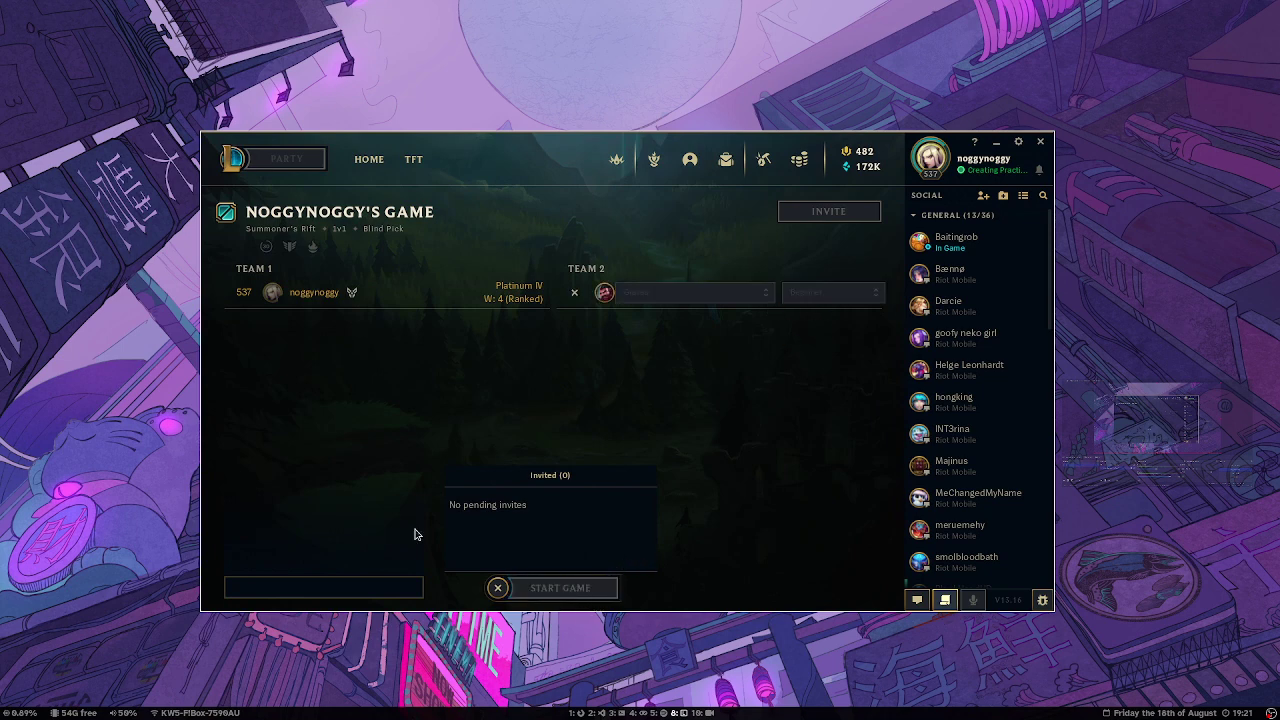
{"action": "left_click", "coordinate": [593, 370]}
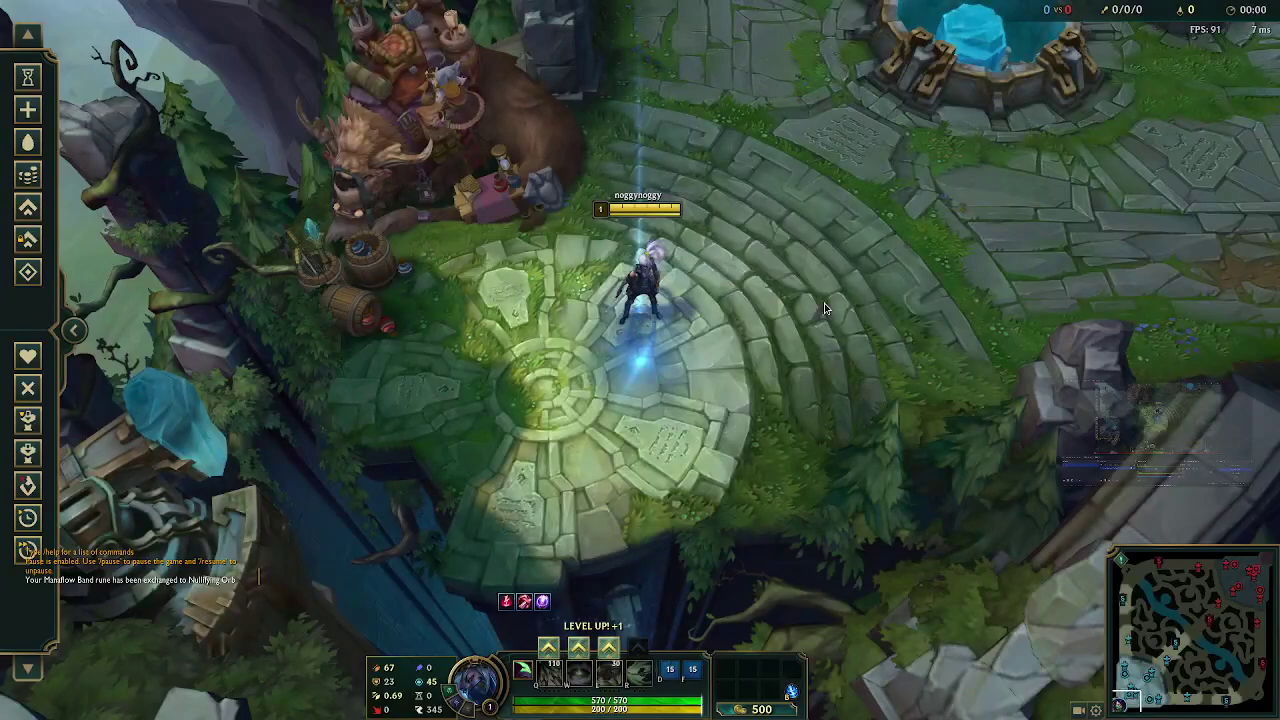
Walk the champion away from the spawn platform into the base and lock the camera onto it
{"action": "right_click", "coordinate": [824, 303]}
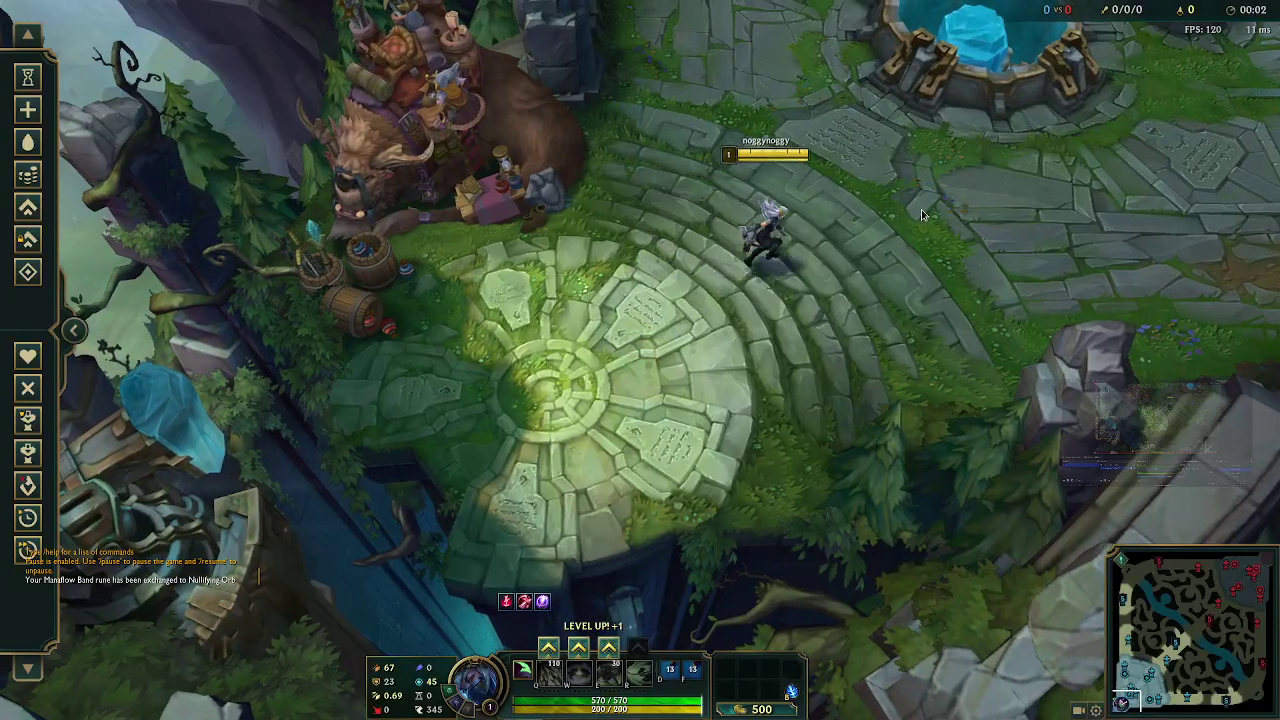
{"action": "key", "text": "y"}
{"action": "right_click", "coordinate": [929, 294]}
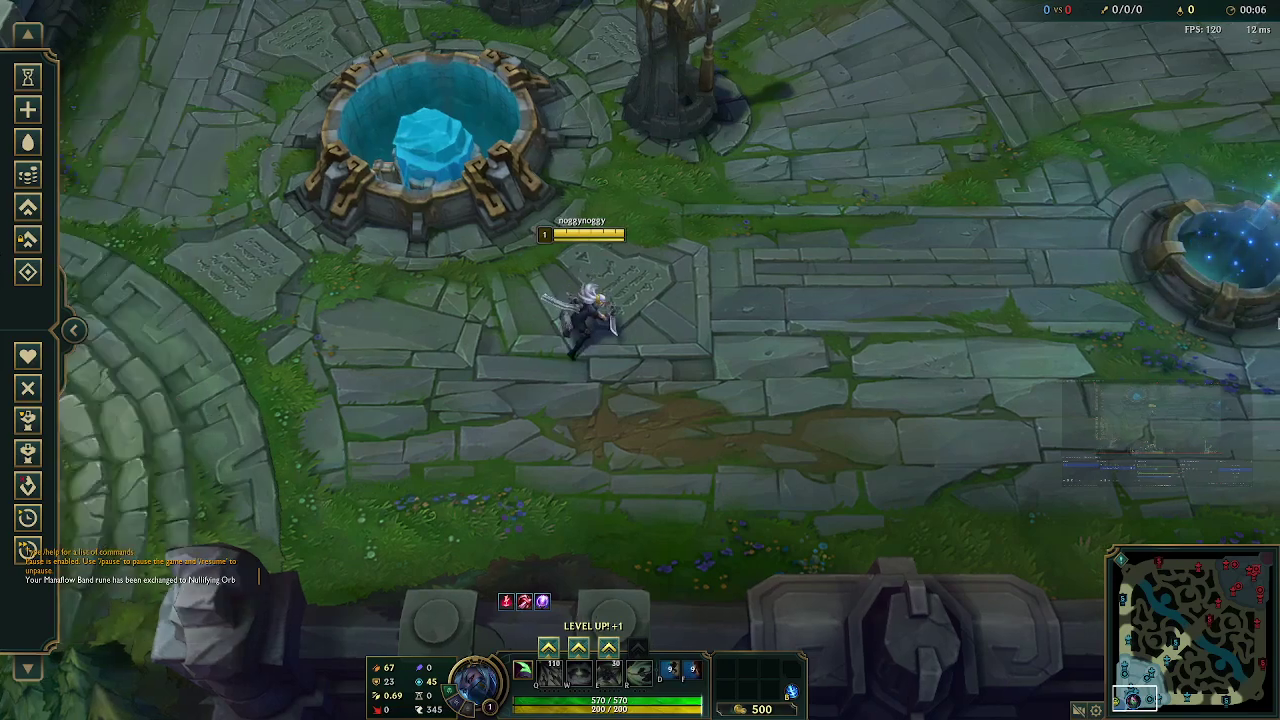
{"action": "right_click", "coordinate": [886, 84]}
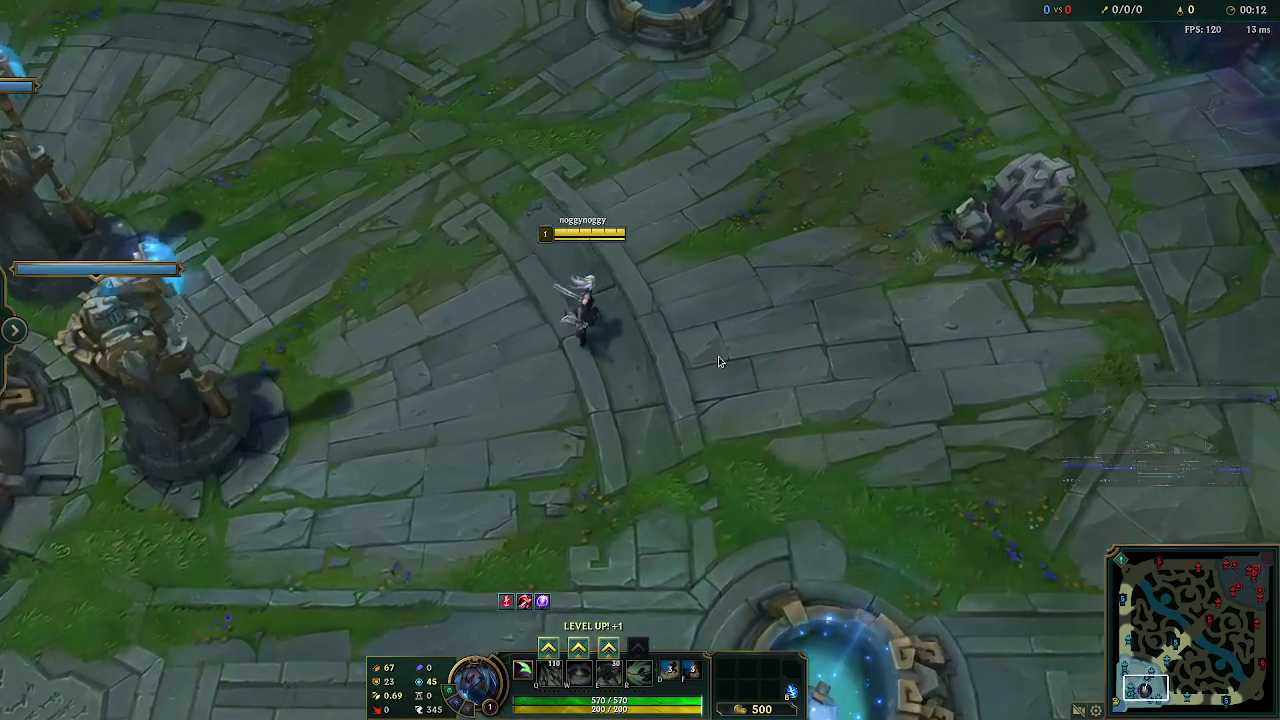
{"action": "right_click", "coordinate": [609, 388]}
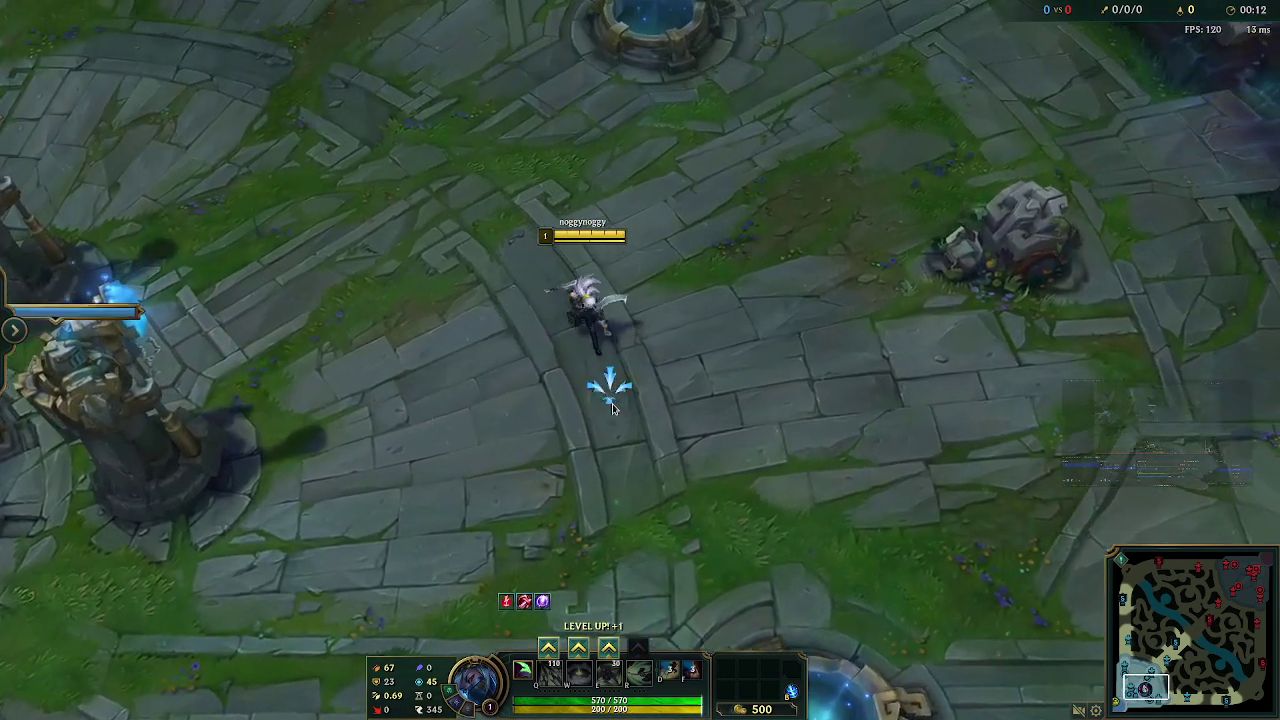
Check the available window modes in the game's video options and close the options without changes
{"action": "key", "text": "Escape"}
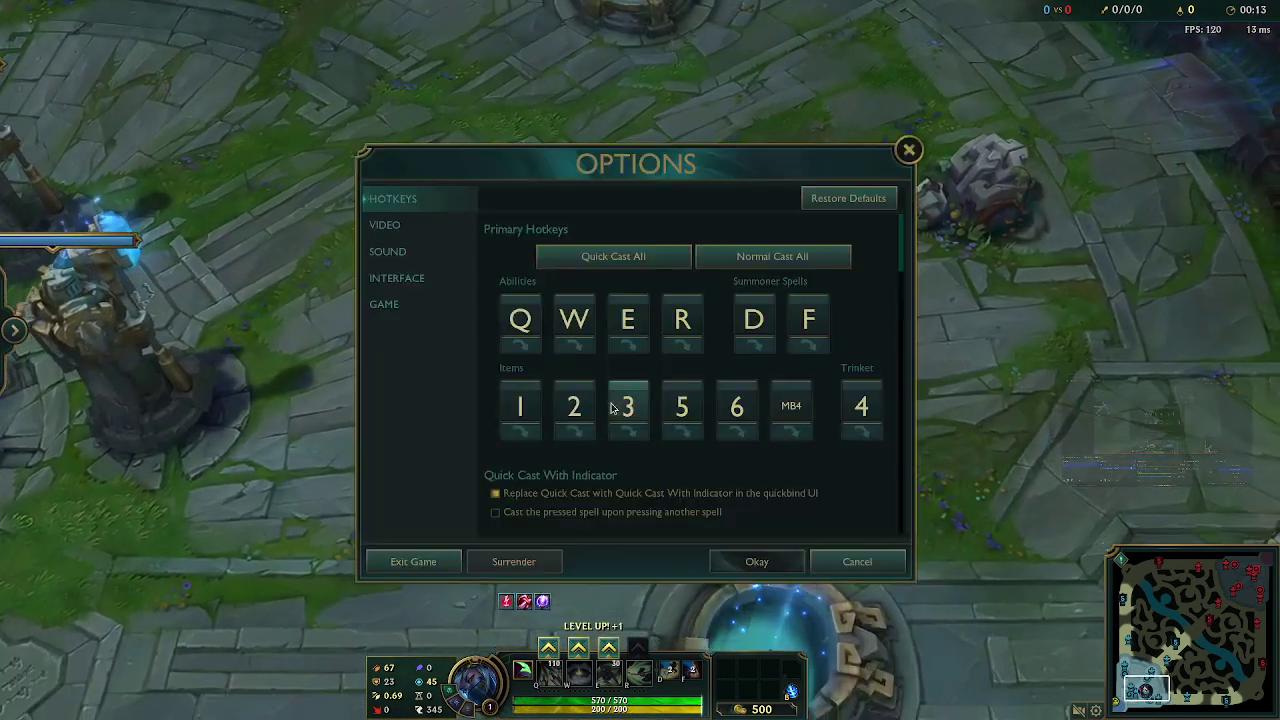
{"action": "left_click", "coordinate": [430, 235]}
{"action": "left_click", "coordinate": [750, 264]}
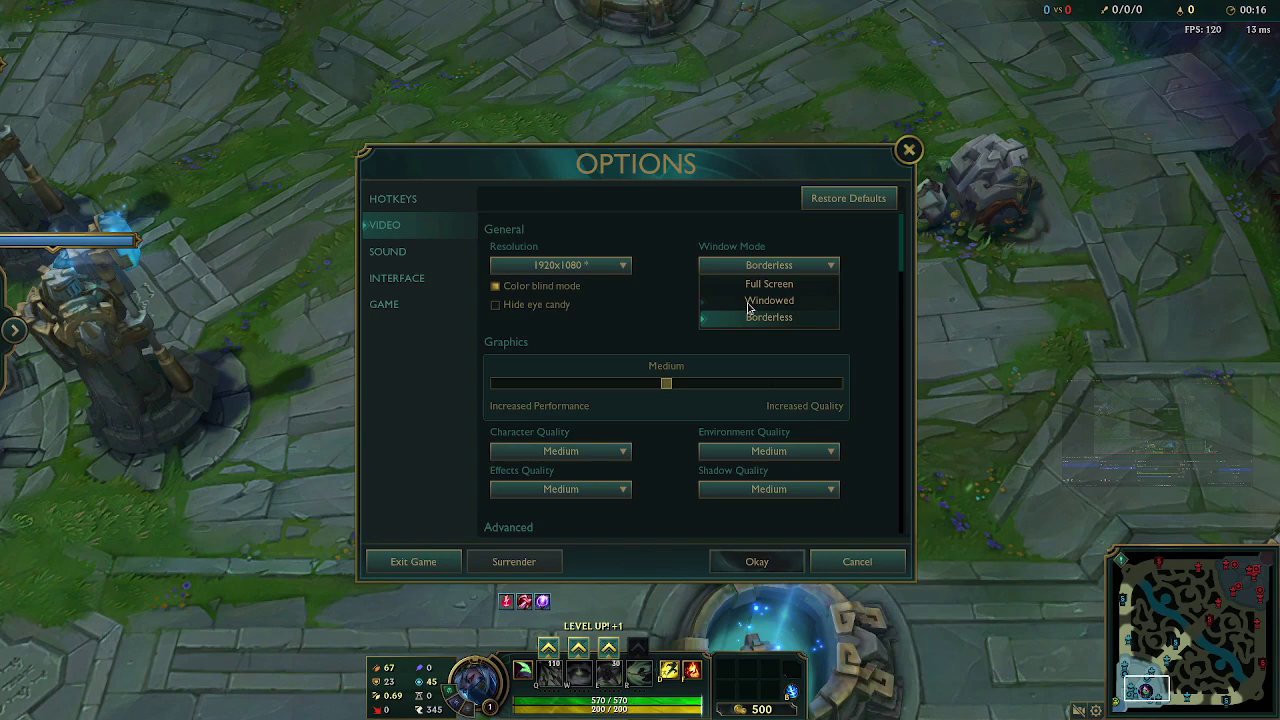
{"action": "left_click", "coordinate": [750, 264]}
{"action": "left_click", "coordinate": [909, 149]}
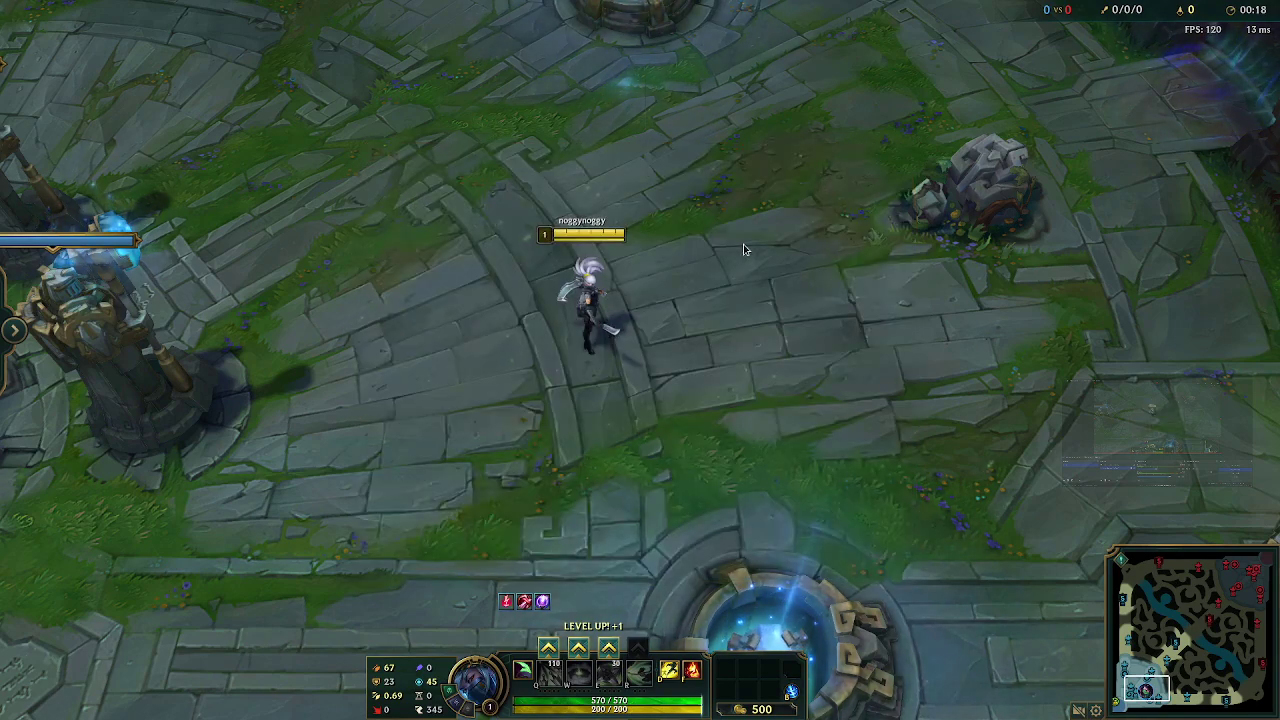
Switch to the music player on workspace 5 and return to the running League of Legends match
{"action": "right_click", "coordinate": [690, 204]}
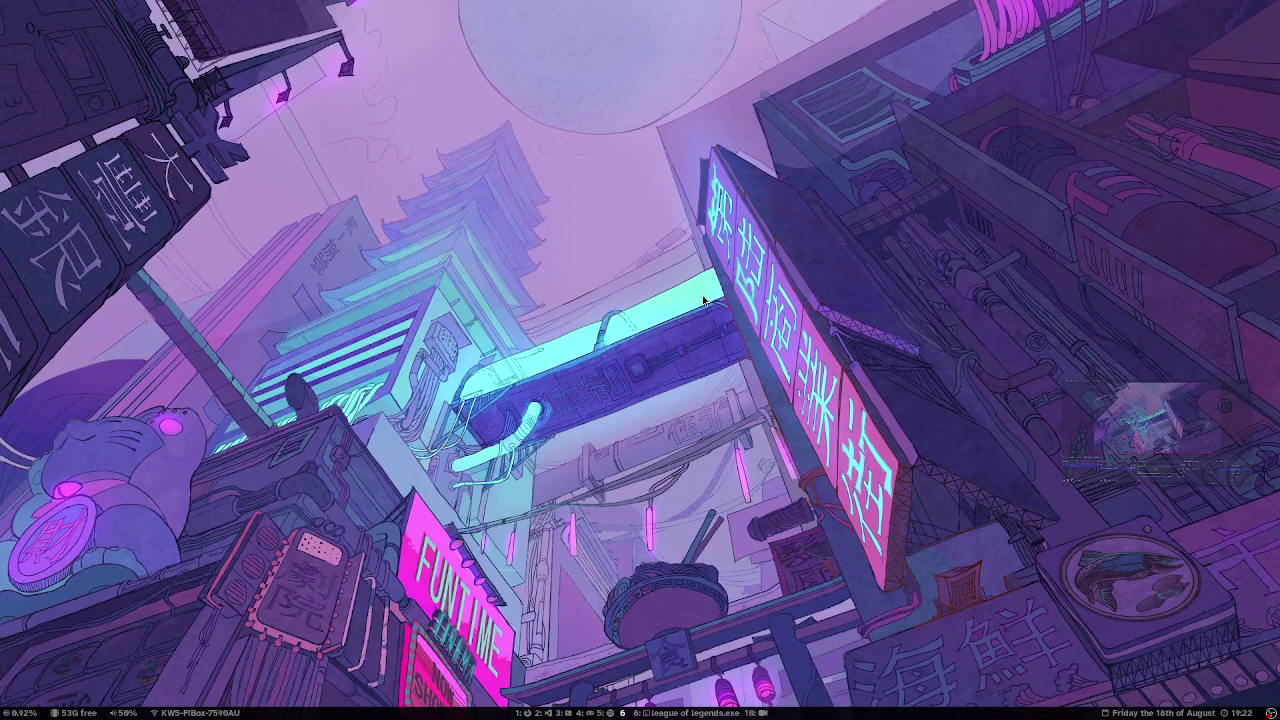
{"action": "key", "text": "super+5"}
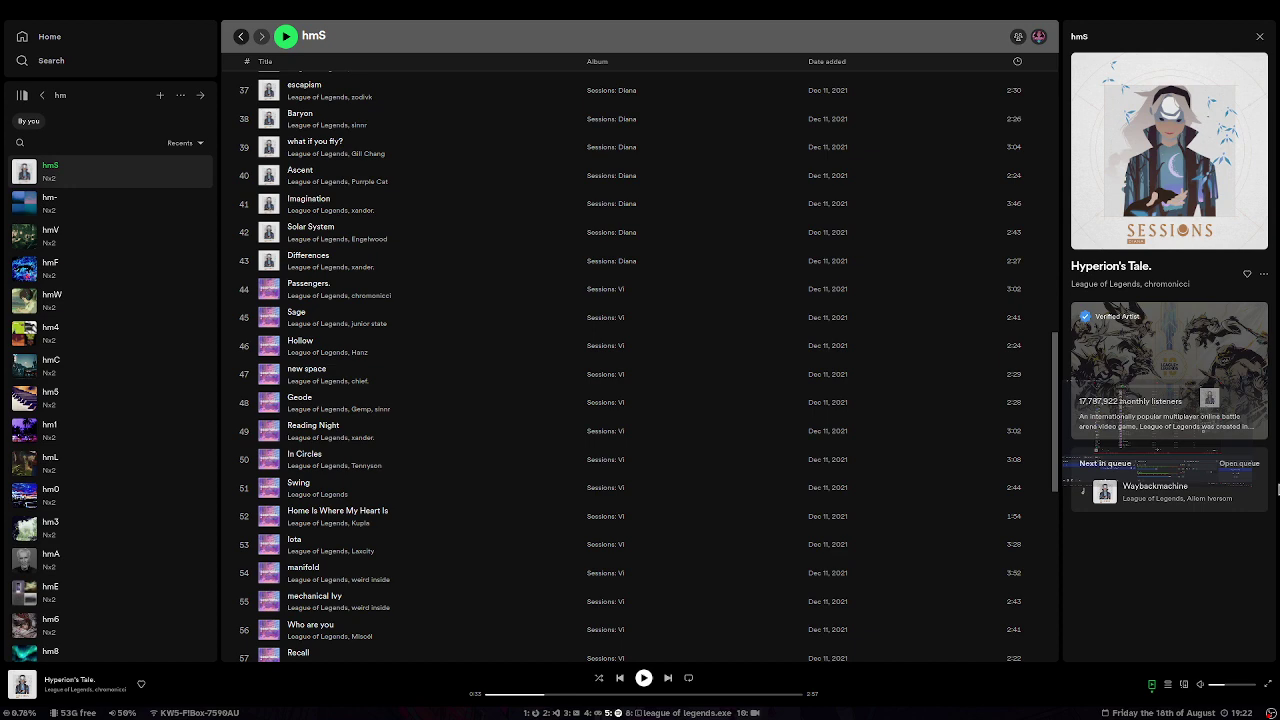
{"action": "left_click", "coordinate": [722, 713]}
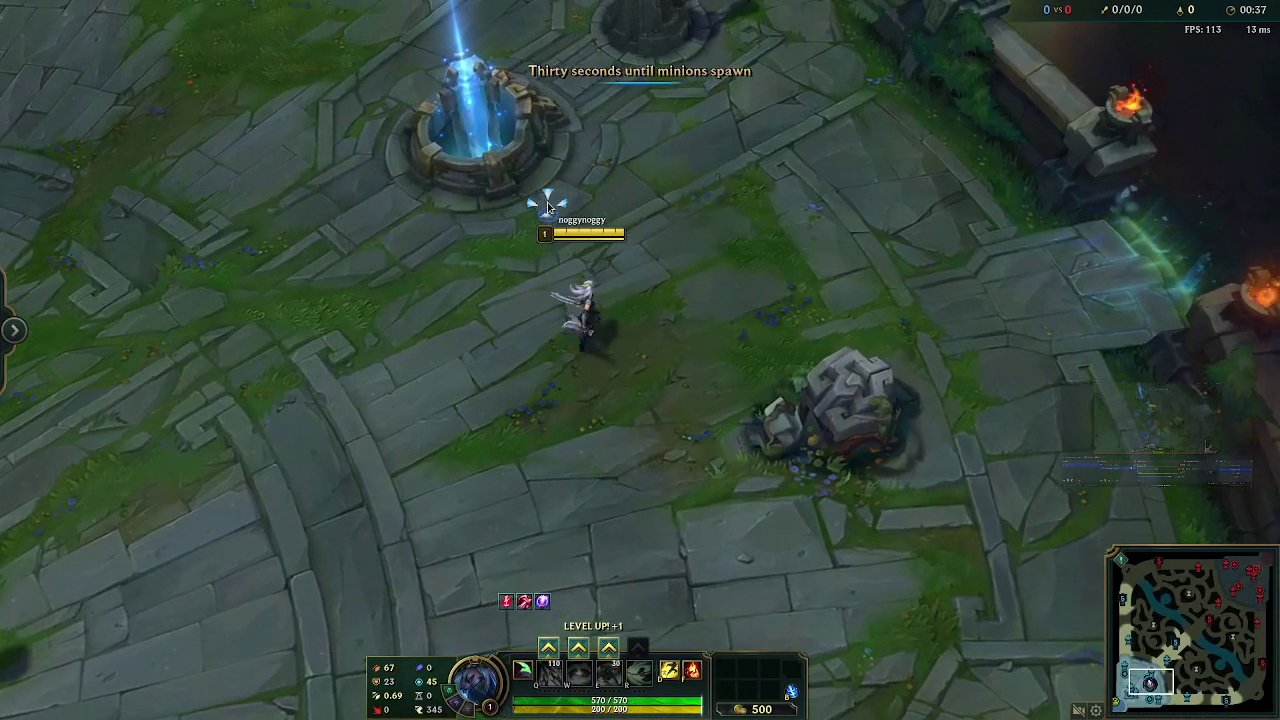
Walk the champion across the base, out through the gate and back and forth on the path outside
{"action": "right_click", "coordinate": [920, 340]}
{"action": "right_click", "coordinate": [745, 263]}
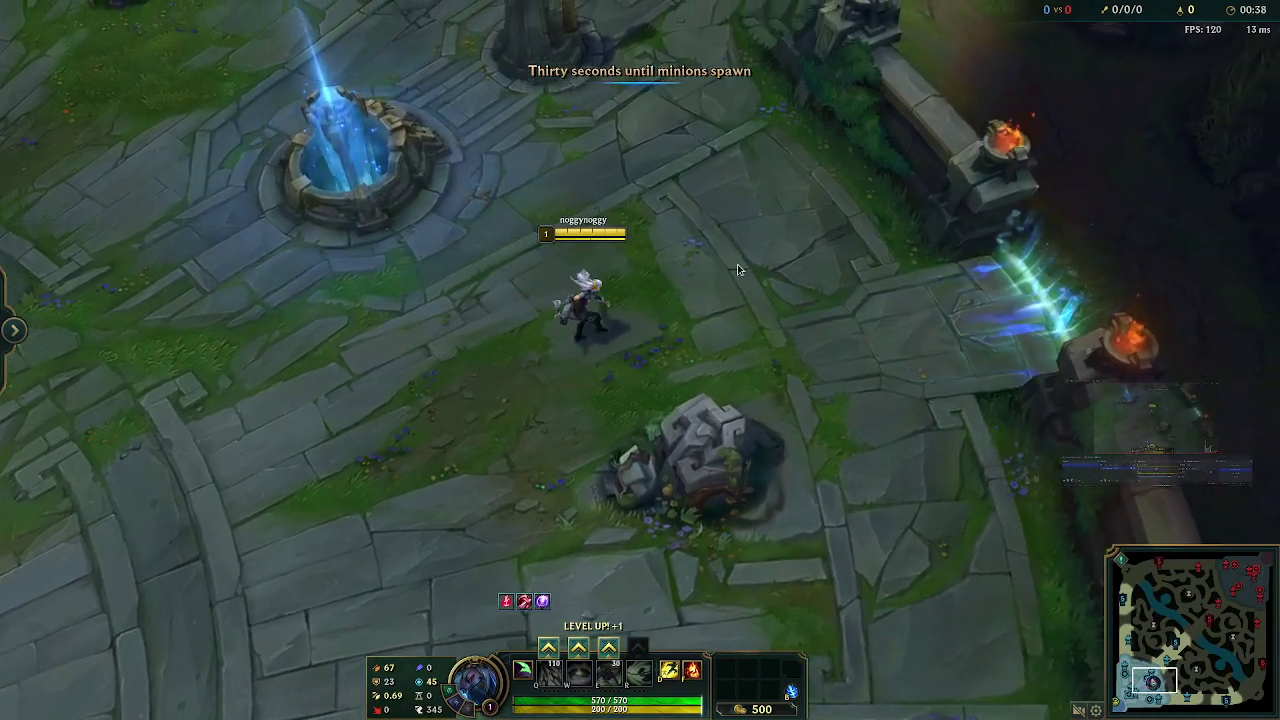
{"action": "right_click", "coordinate": [740, 248]}
{"action": "right_click", "coordinate": [848, 362]}
{"action": "right_click", "coordinate": [815, 385]}
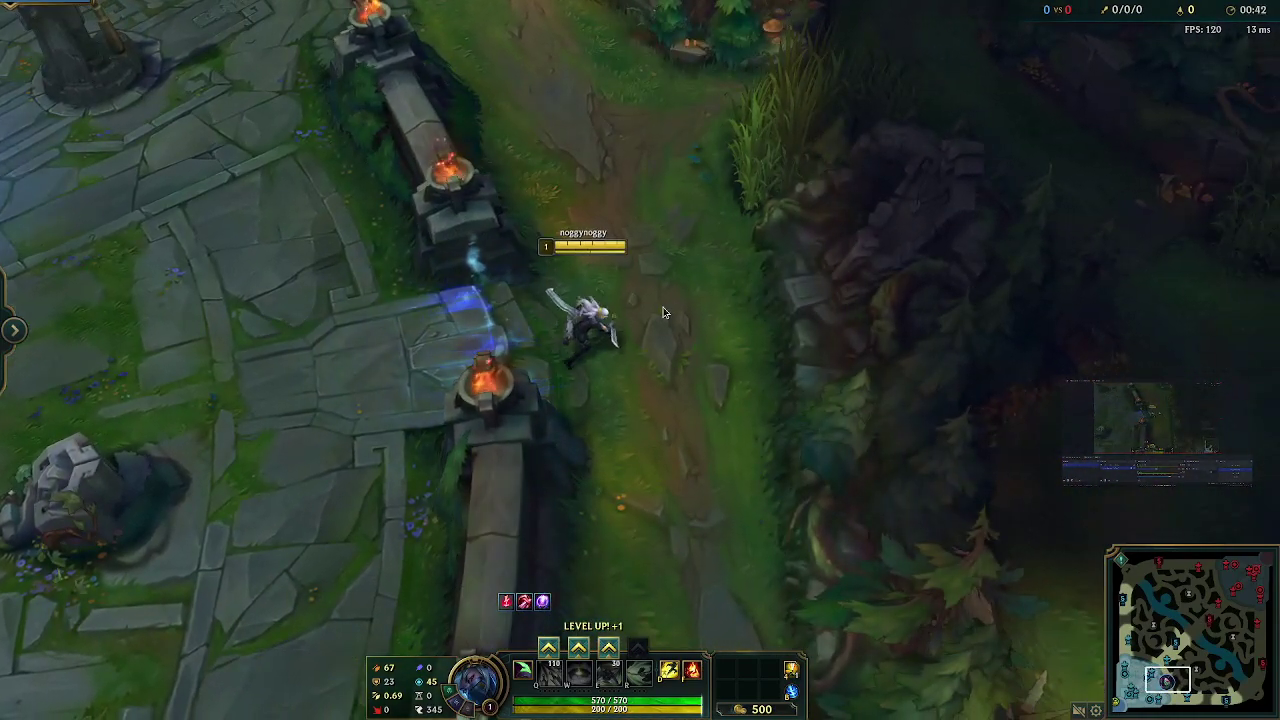
{"action": "right_click", "coordinate": [663, 248]}
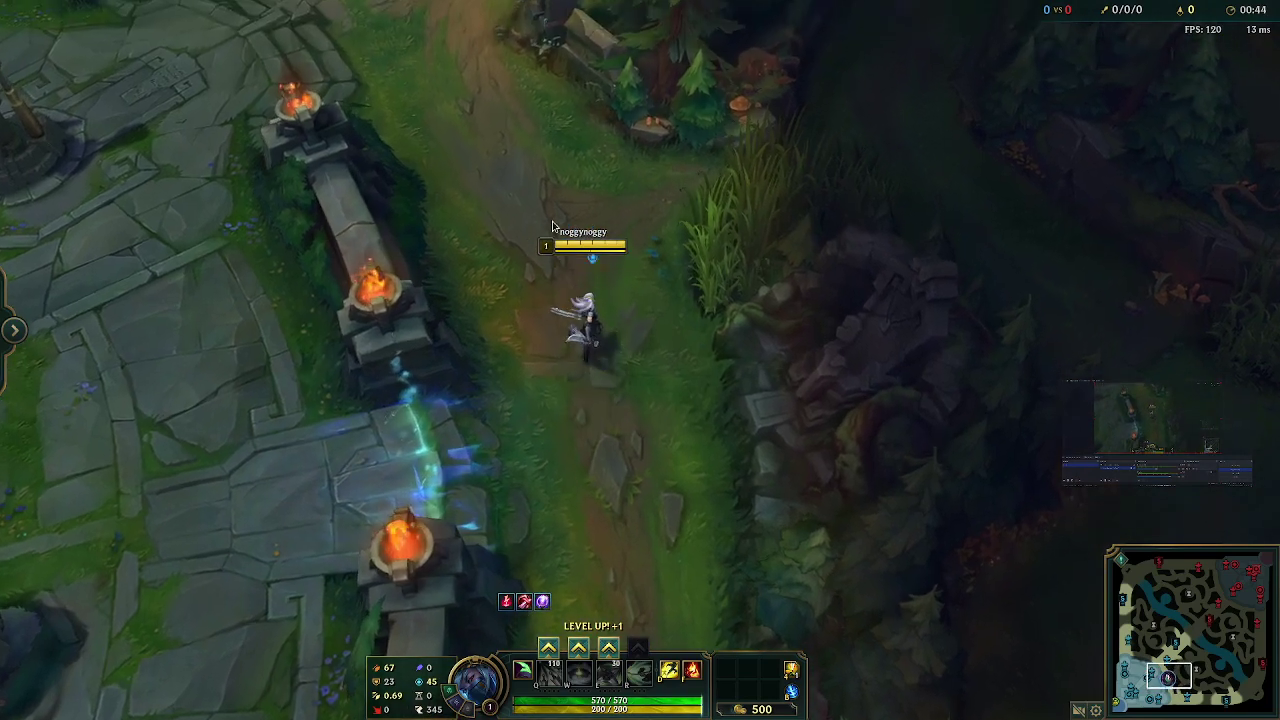
{"action": "right_click", "coordinate": [571, 395]}
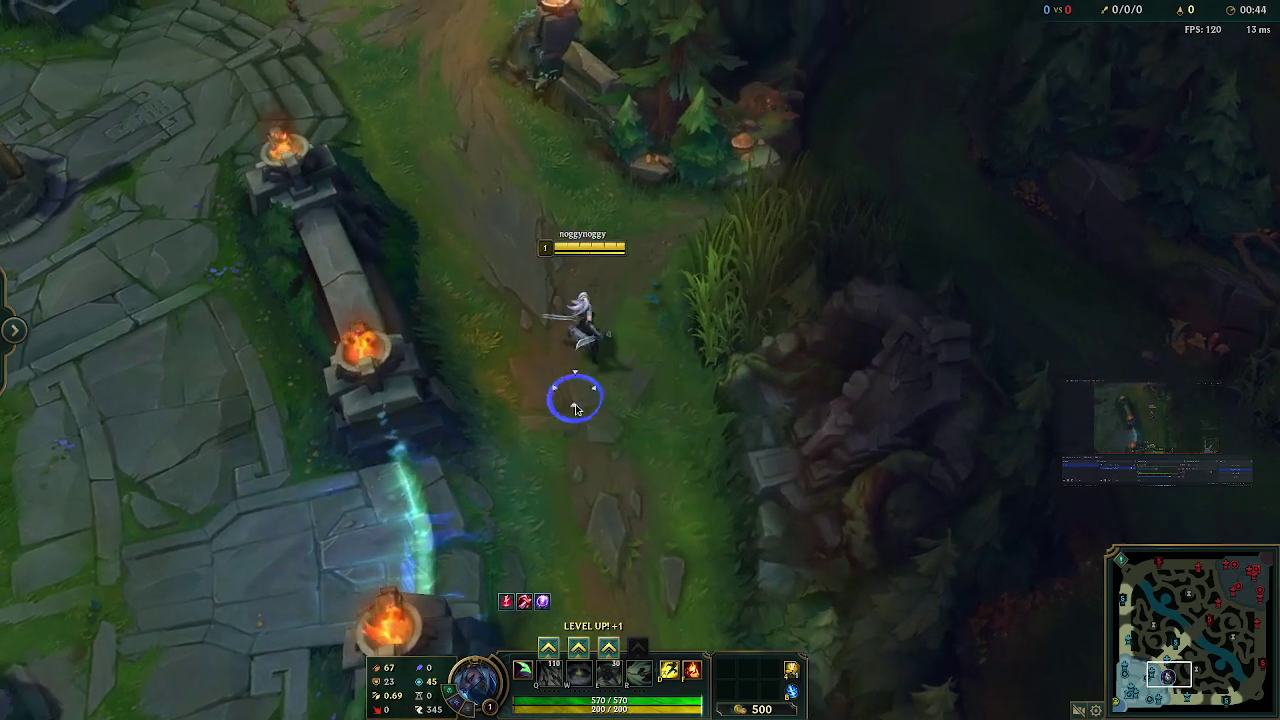
{"action": "right_click", "coordinate": [580, 418]}
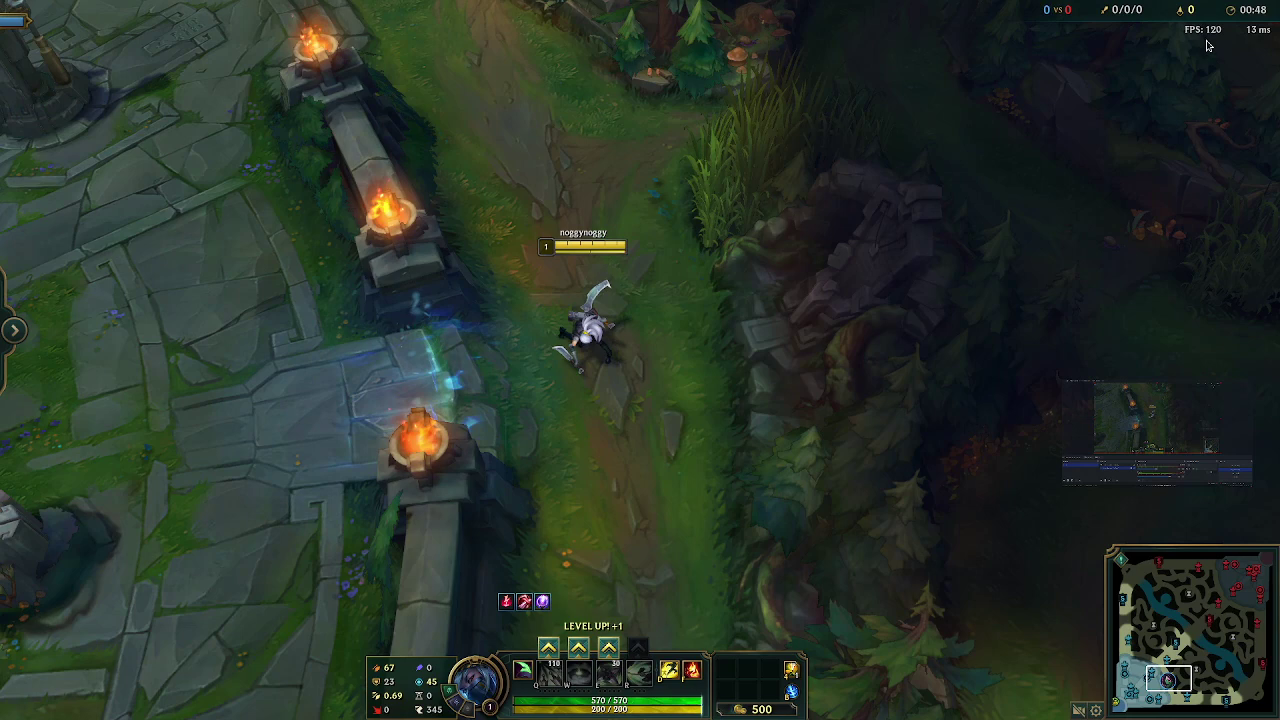
Inspect the game's sound and video options down to the frame rate cap, and close the options
{"action": "key", "text": "Escape"}
{"action": "scroll", "coordinate": [600, 320], "scroll_direction": "down", "scroll_amount": 3}
{"action": "left_click", "coordinate": [392, 251]}
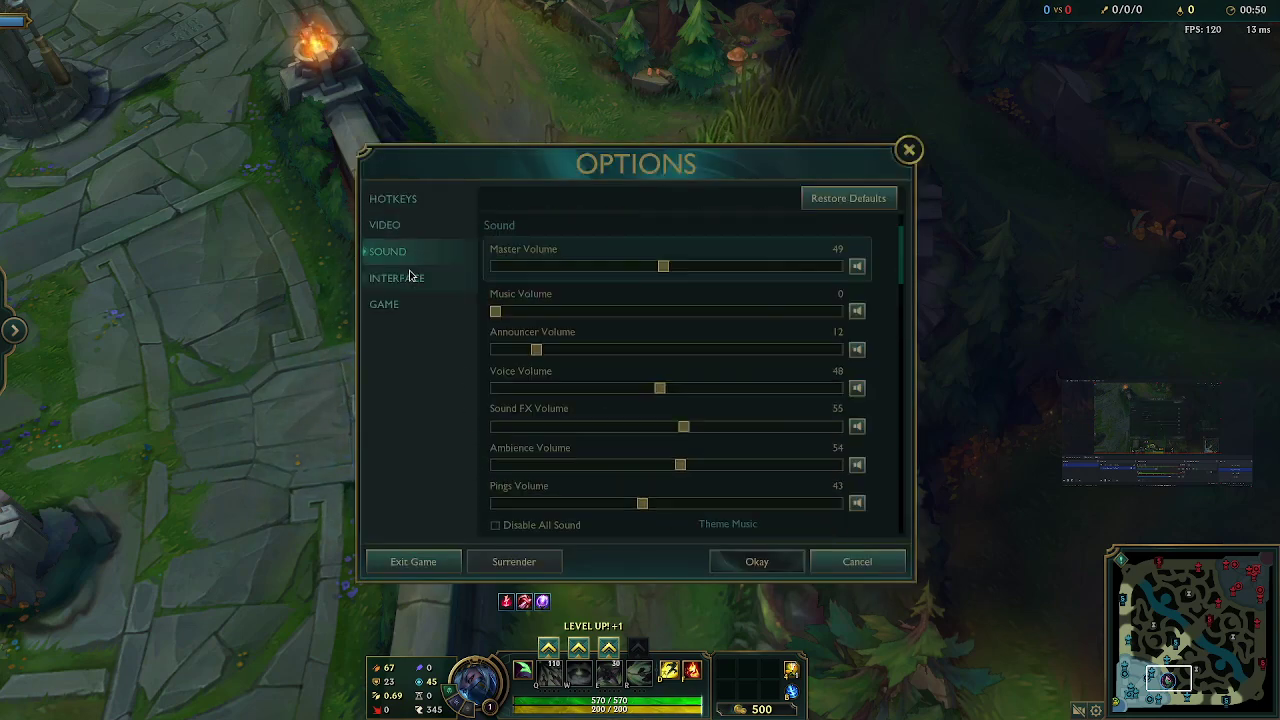
{"action": "left_click", "coordinate": [385, 224]}
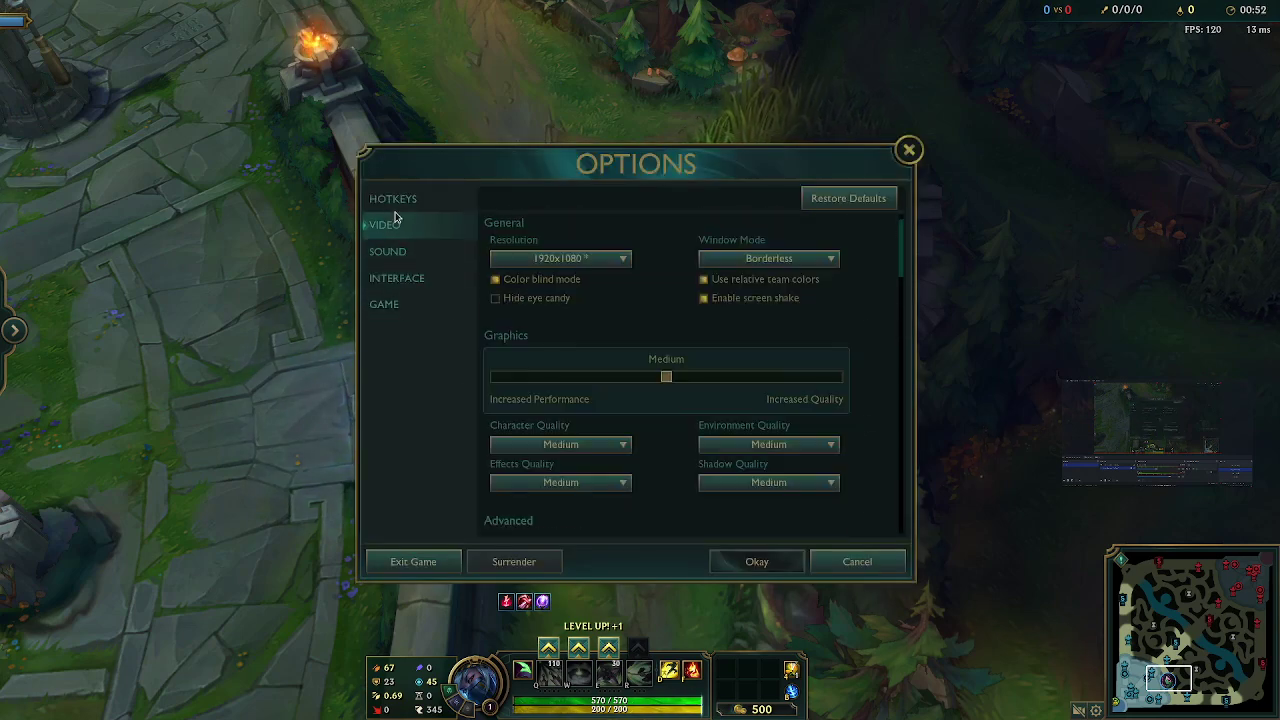
{"action": "scroll", "coordinate": [650, 350], "scroll_direction": "down", "scroll_amount": 5}
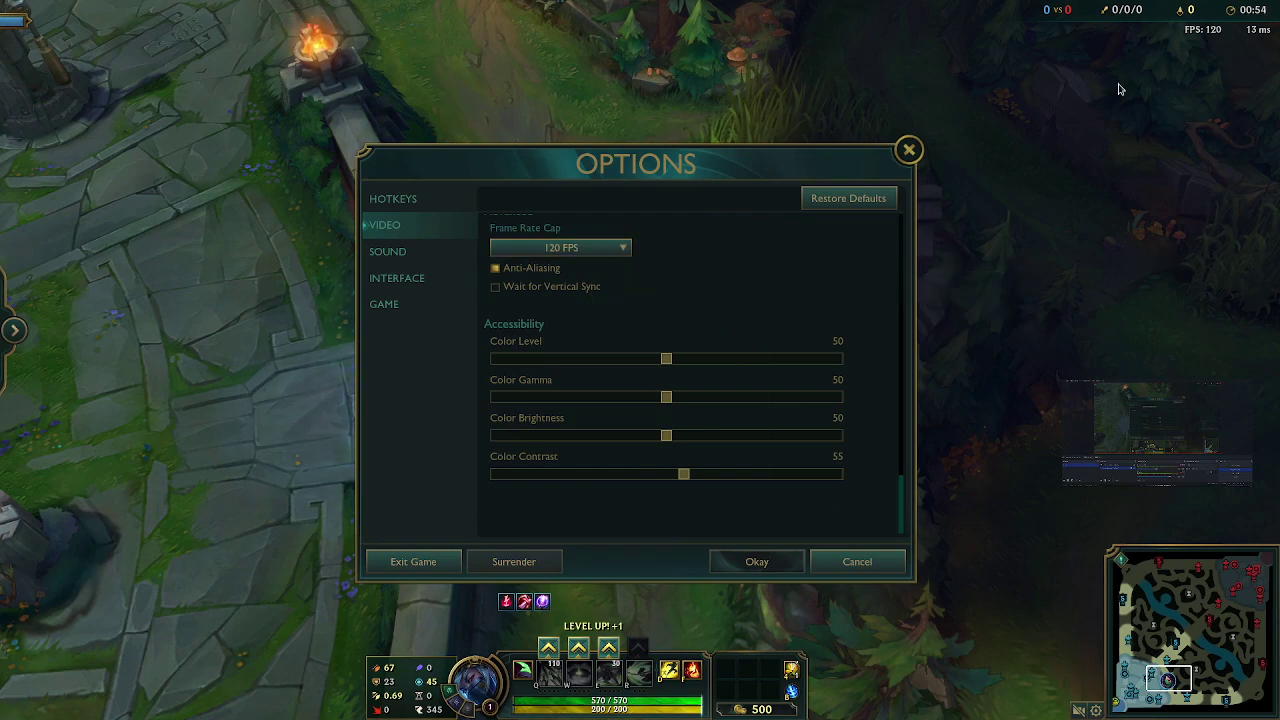
{"action": "left_click", "coordinate": [909, 149]}
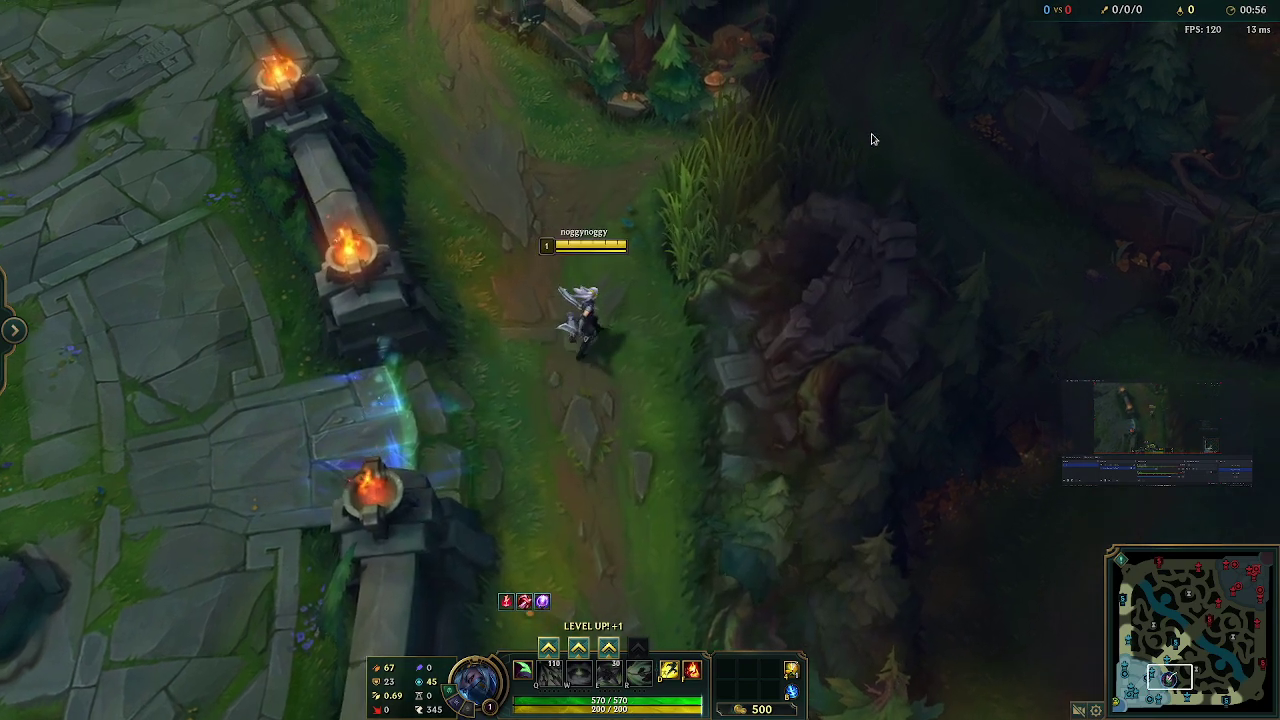
Walk the champion past the tall grass outside the base wall into the jungle
{"action": "right_click", "coordinate": [872, 139]}
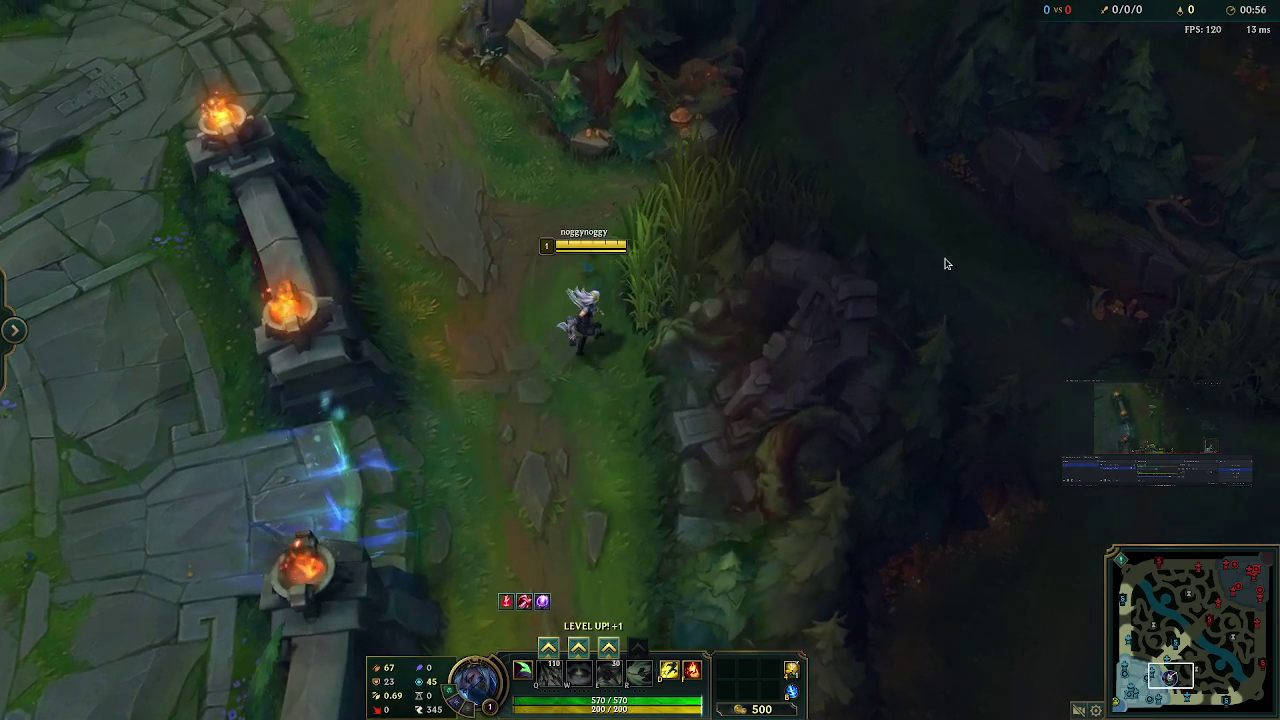
{"action": "right_click", "coordinate": [920, 343]}
{"action": "right_click", "coordinate": [845, 385]}
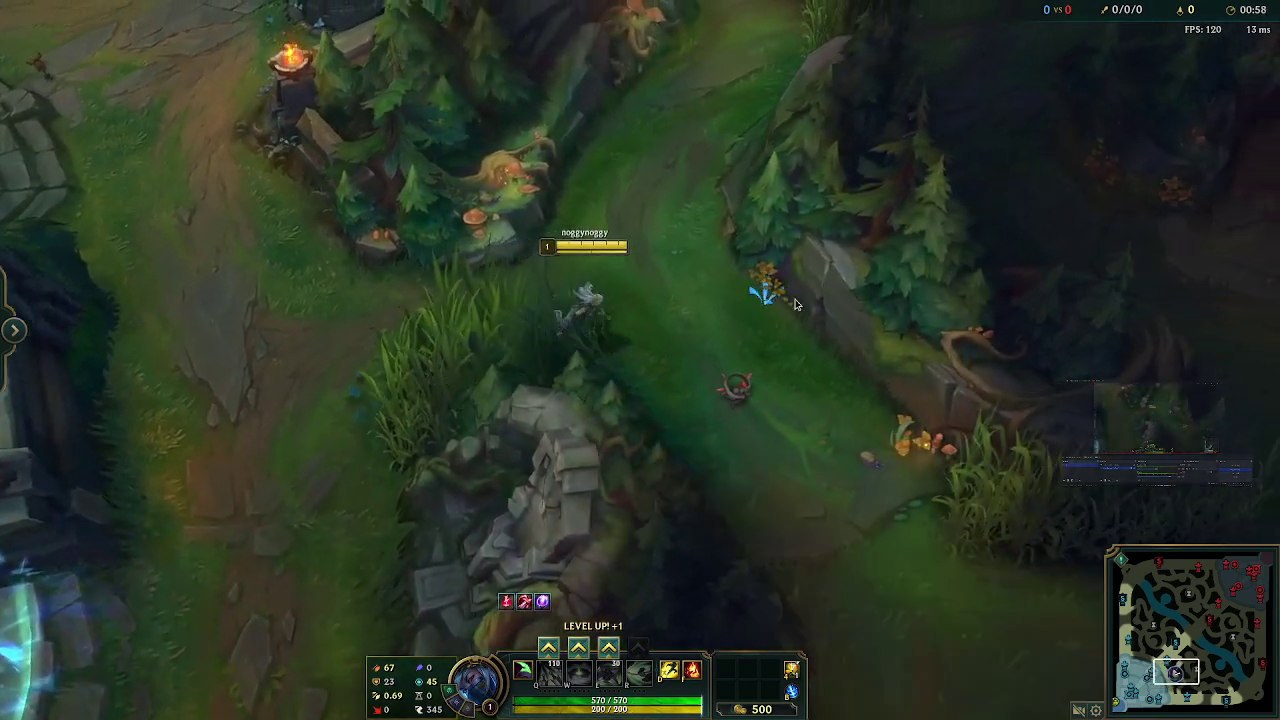